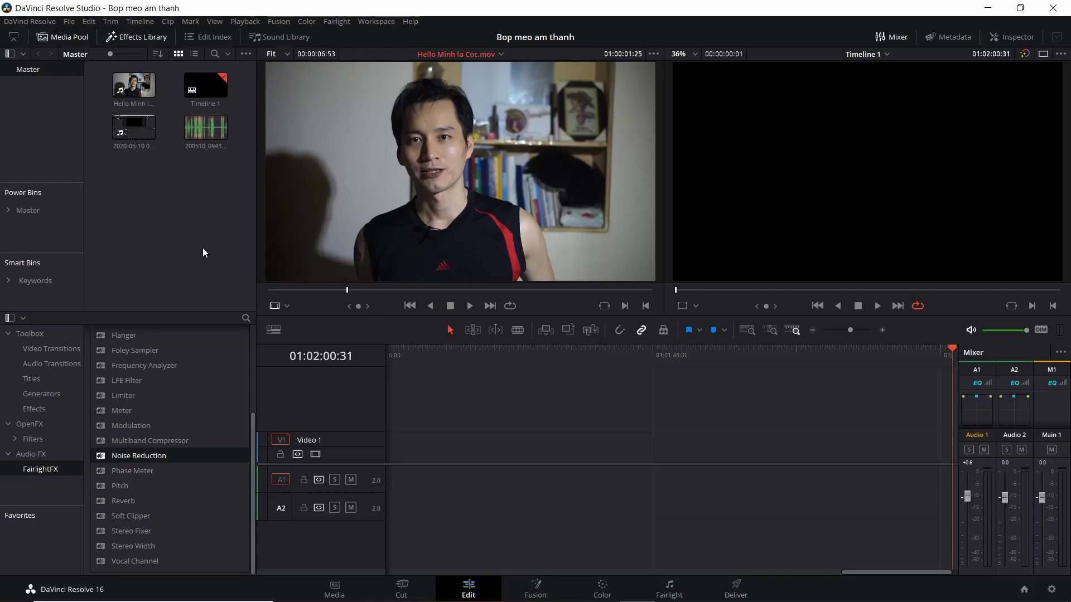
Select the Hello Minh la Coc.mov clip in the Media Pool and preview it
click(119, 86)
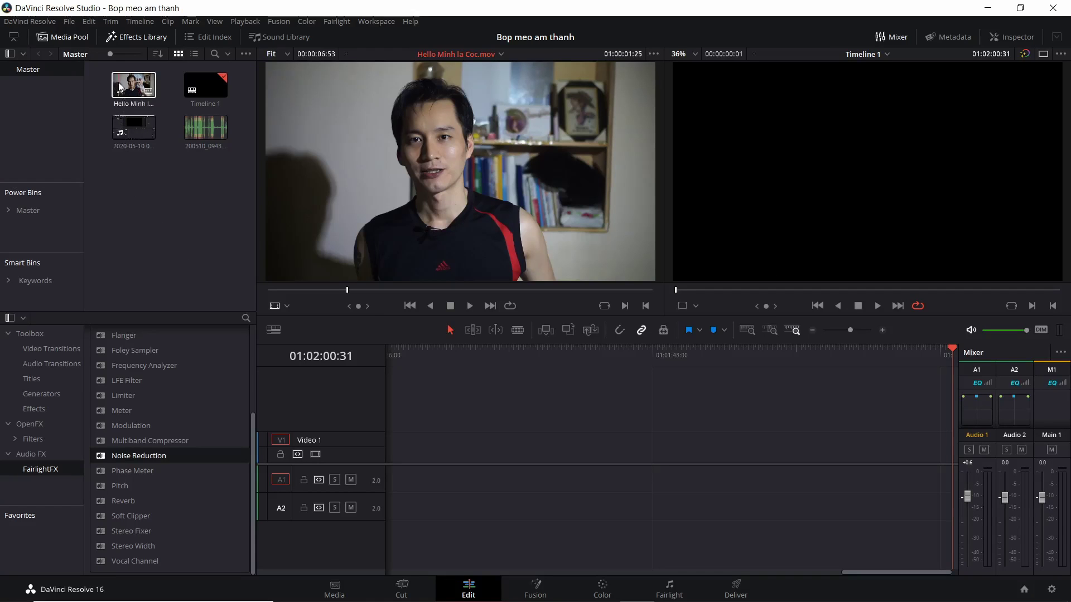
click(119, 85)
key(space)
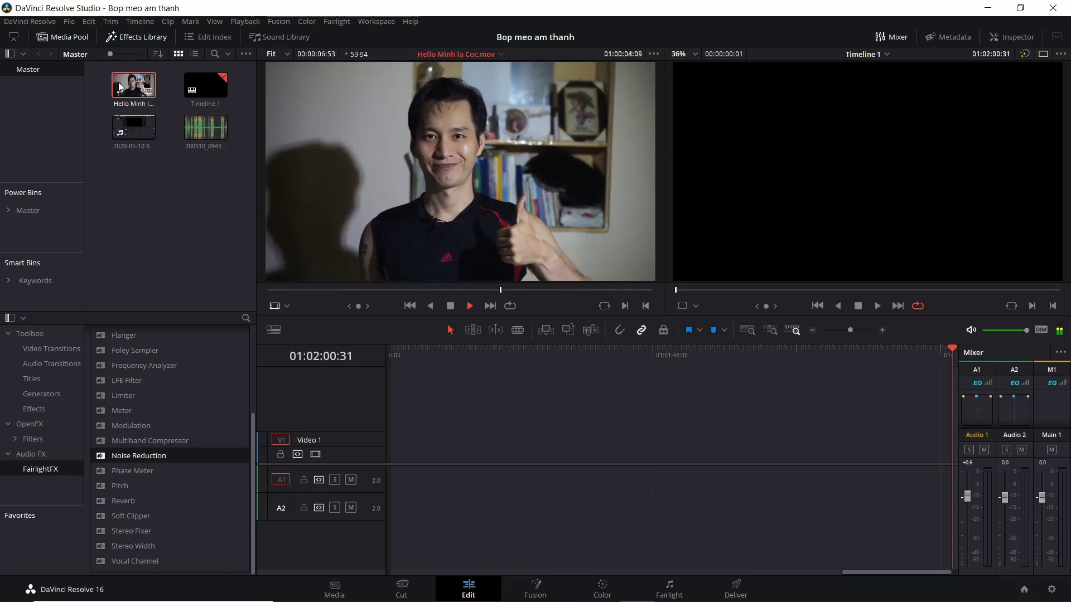
key(space)
key(Home)
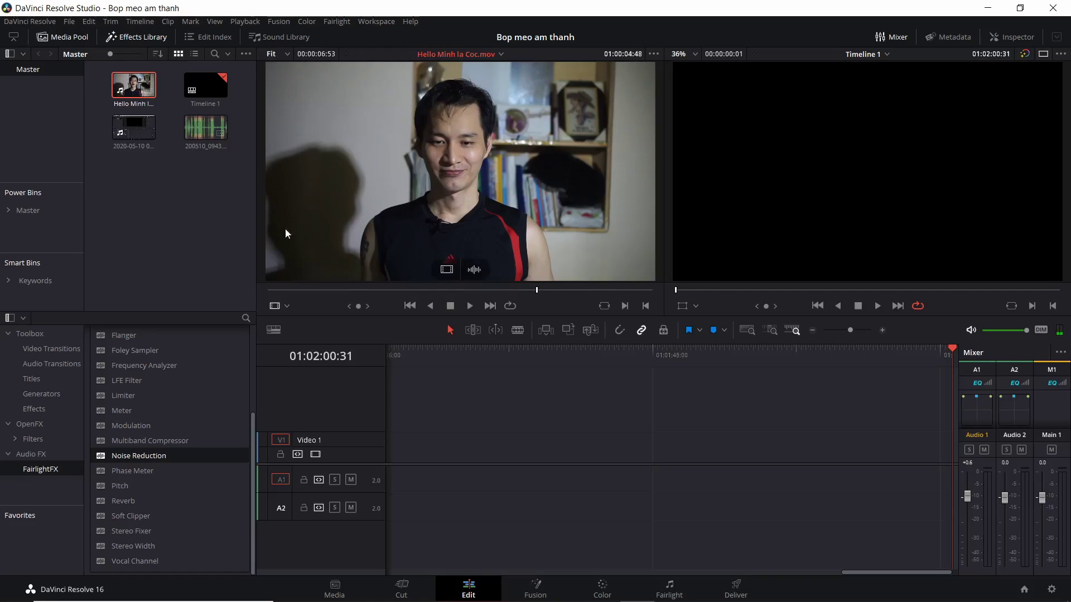
key(space)
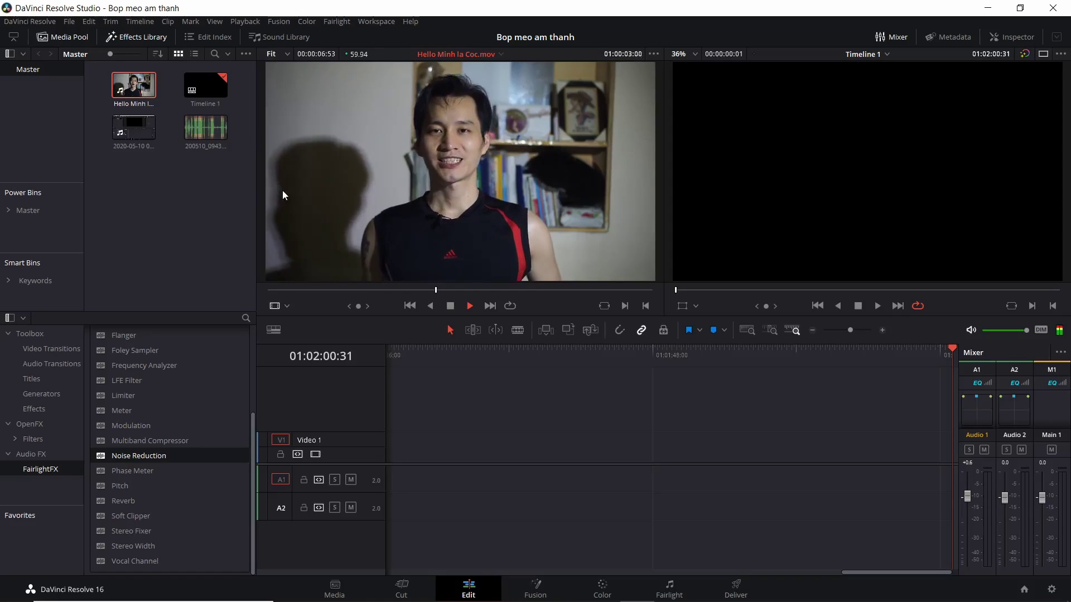
key(space)
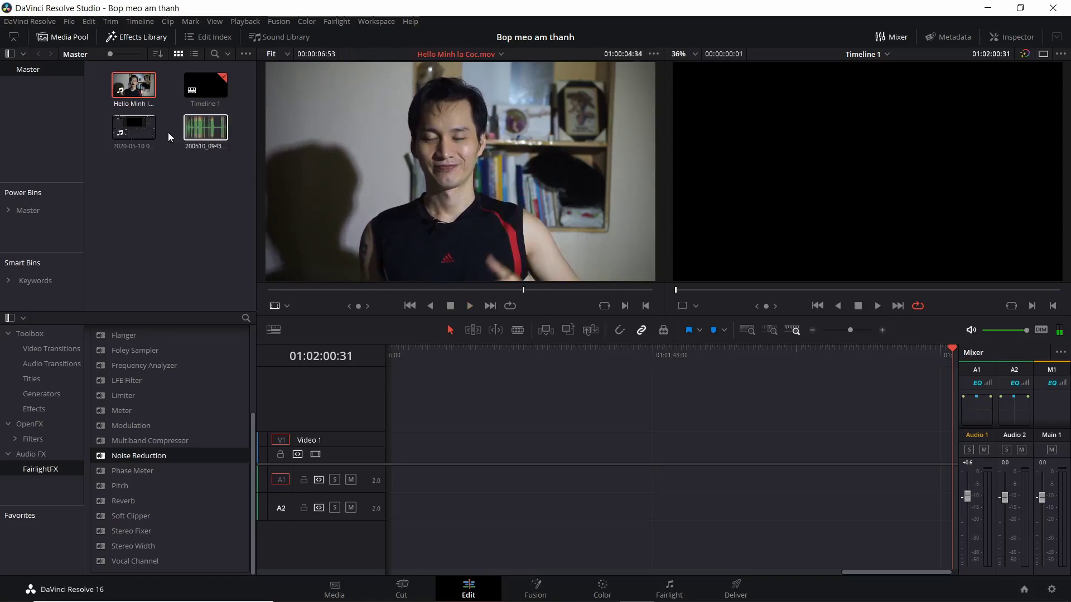
Place the clip onto Timeline 1 and adjust the timeline view
drag(134, 85, 405, 457)
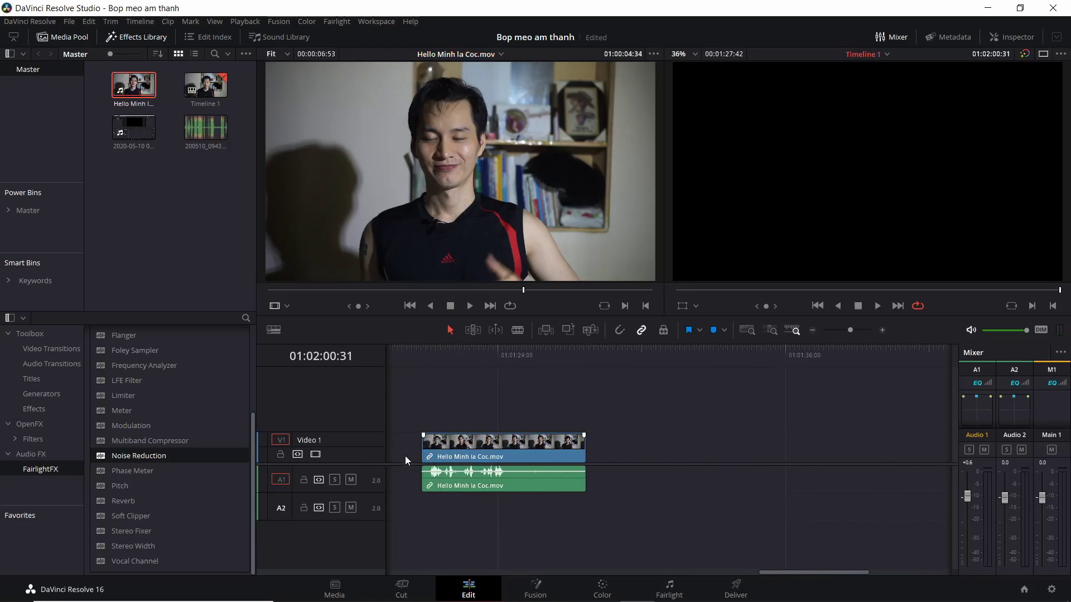
key(ctrl+z)
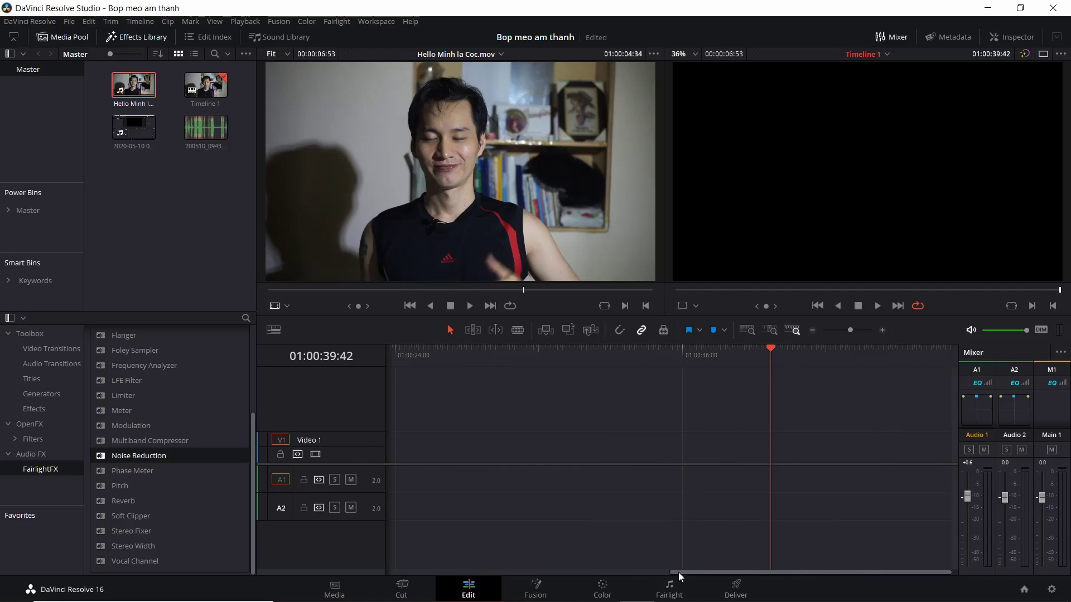
drag(678, 573, 396, 573)
Blade the clip at 01:00:03:46, delete the tail, and save the project
click(383, 350)
key(space)
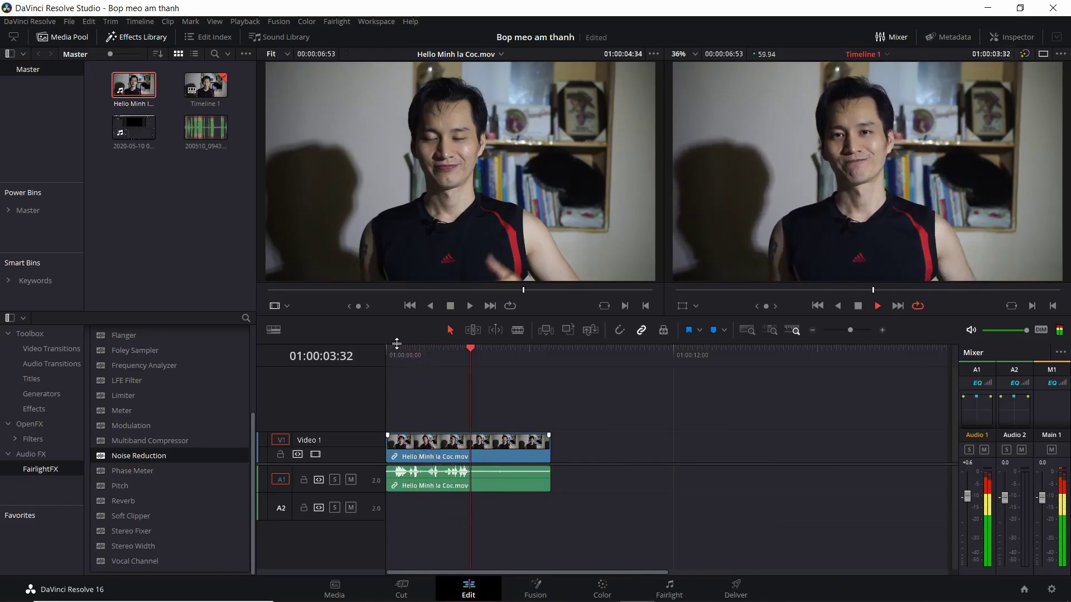
key(space)
key(ctrl+b)
click(494, 446)
key(Delete)
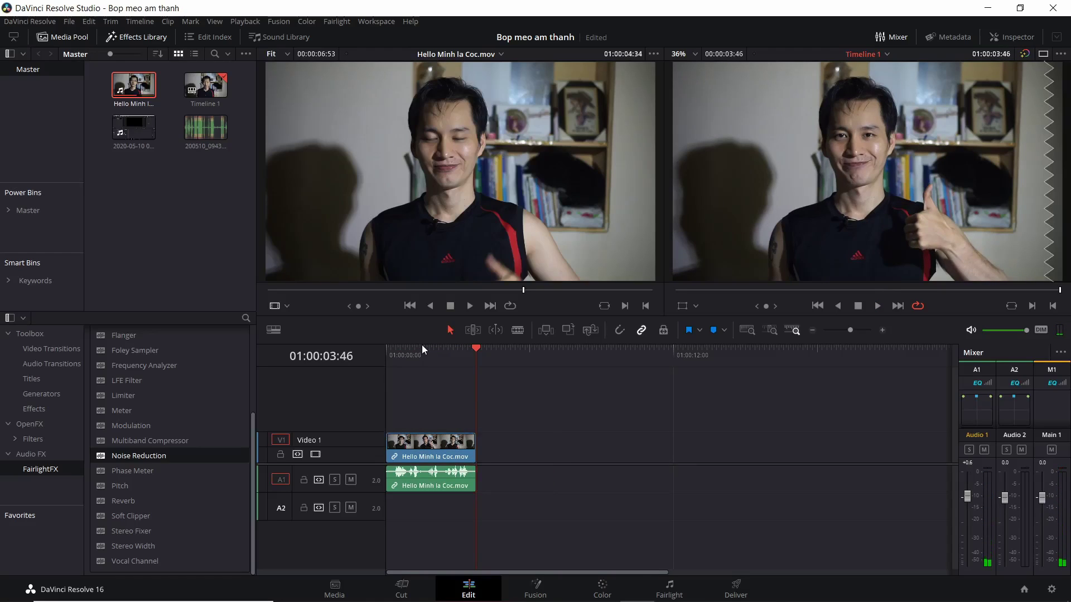
key(Home)
key(ctrl+s)
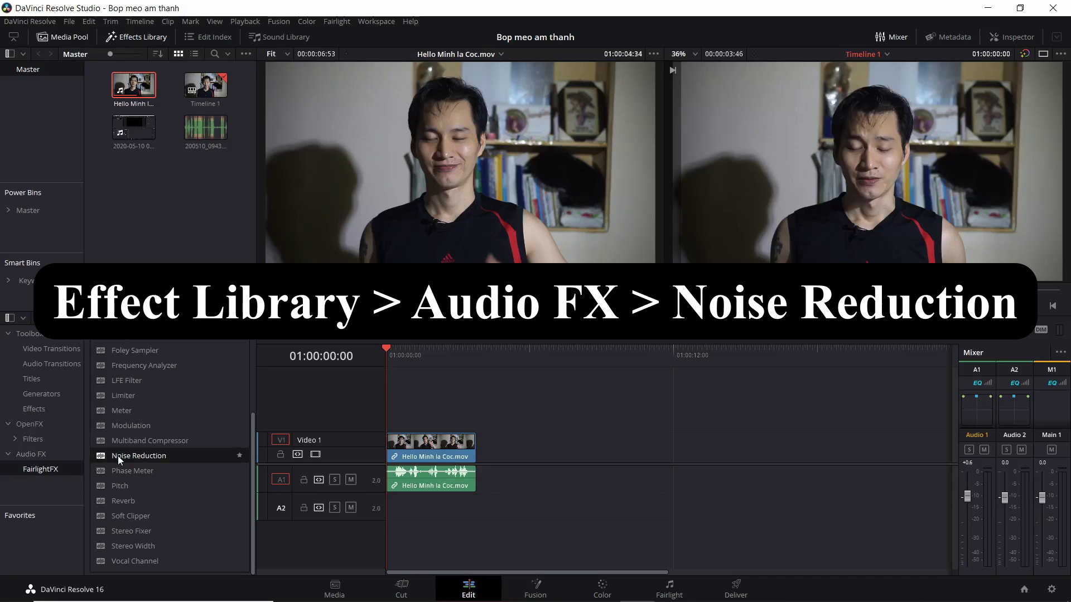
Apply FairlightFX Noise Reduction to the A1 clip, enabled in Auto Speech Mode, and play it back
drag(122, 456, 423, 484)
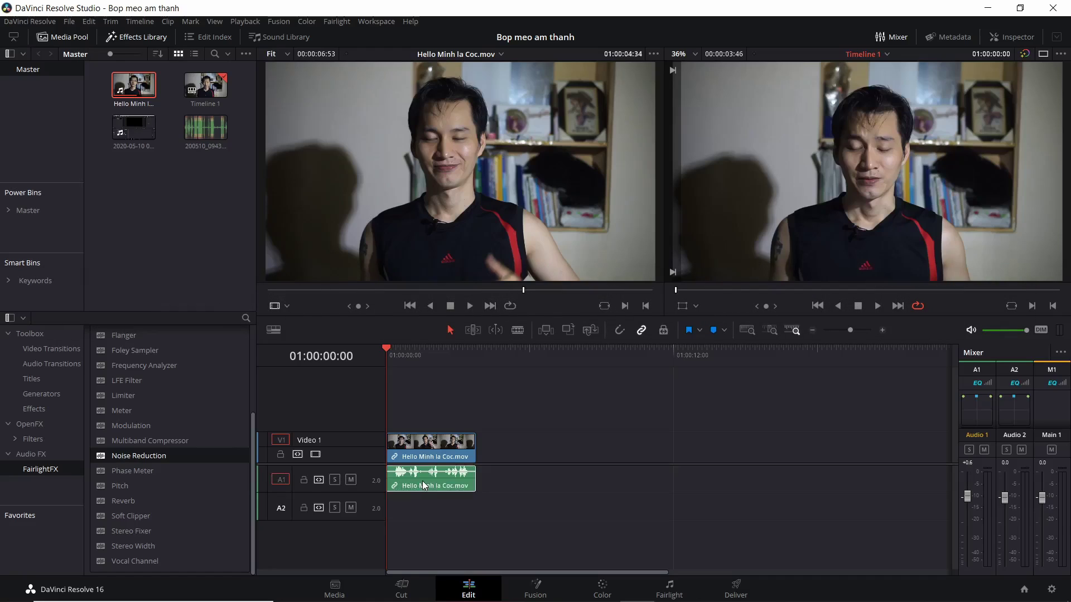
drag(565, 172, 737, 150)
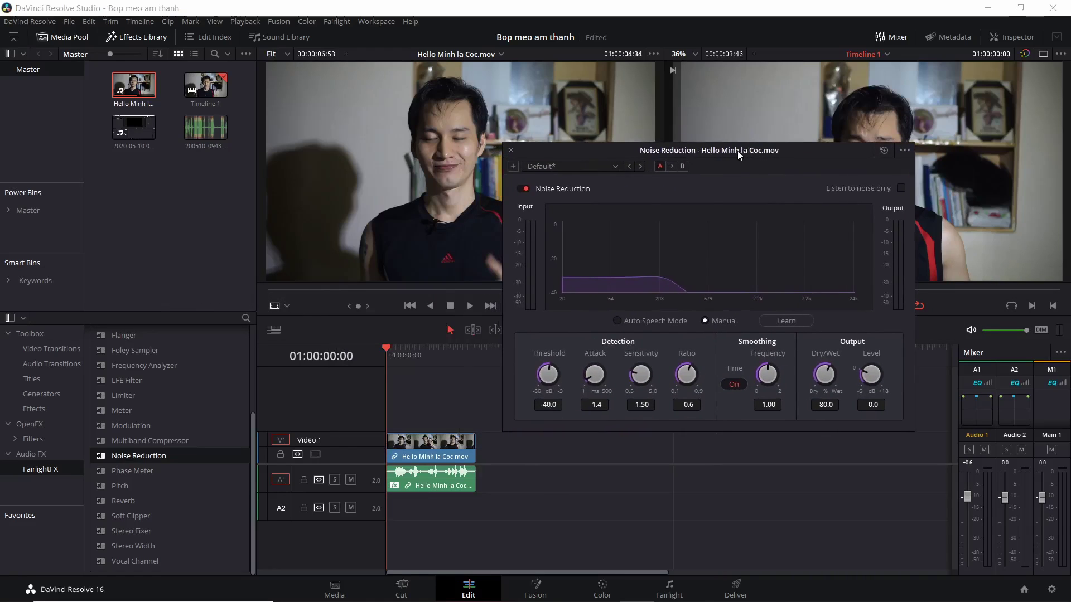
click(522, 189)
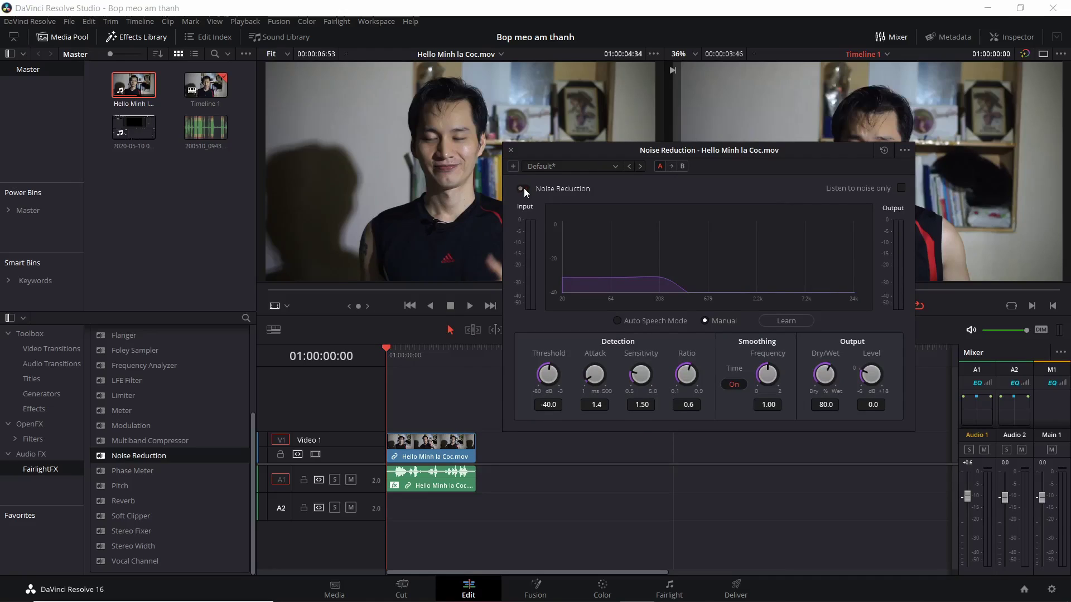
click(618, 321)
drag(673, 152, 441, 113)
click(875, 305)
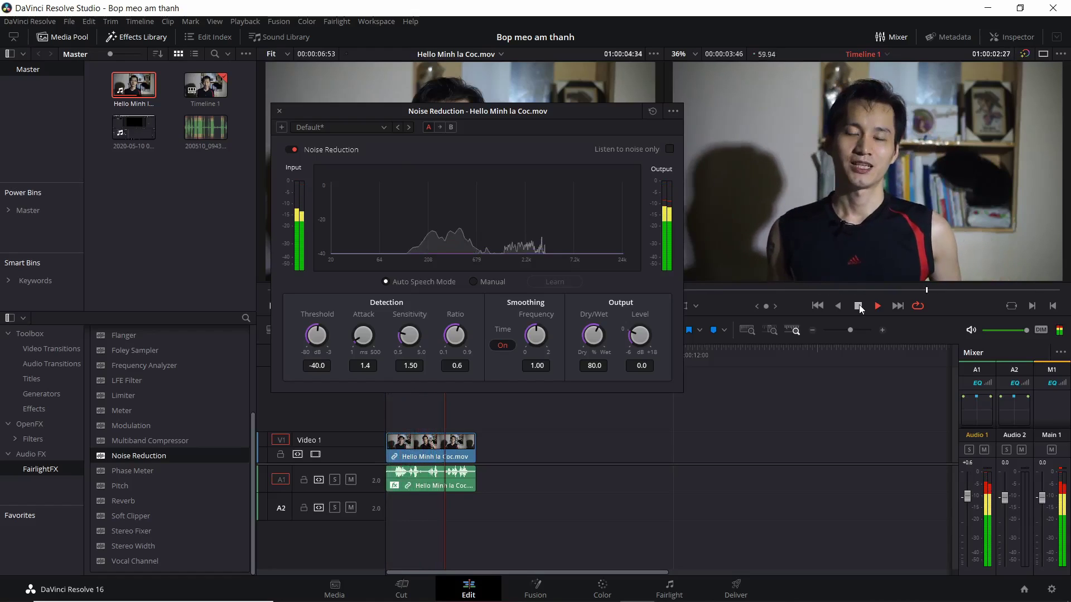
Play the clip with Noise Reduction bypassed, then re-enabled, to compare the audio
click(860, 308)
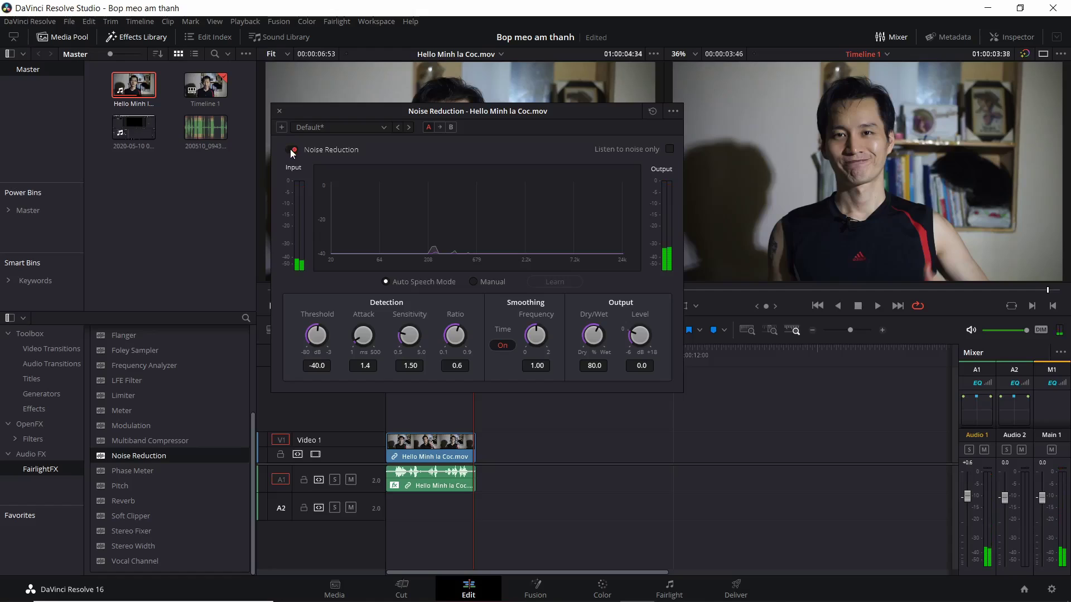
click(292, 151)
click(873, 307)
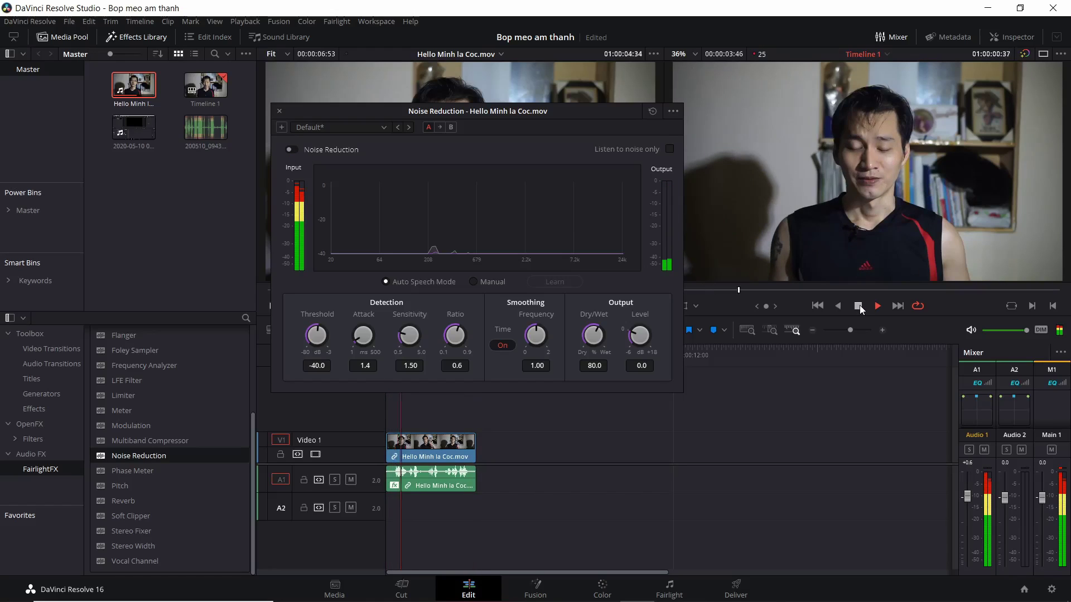
click(296, 149)
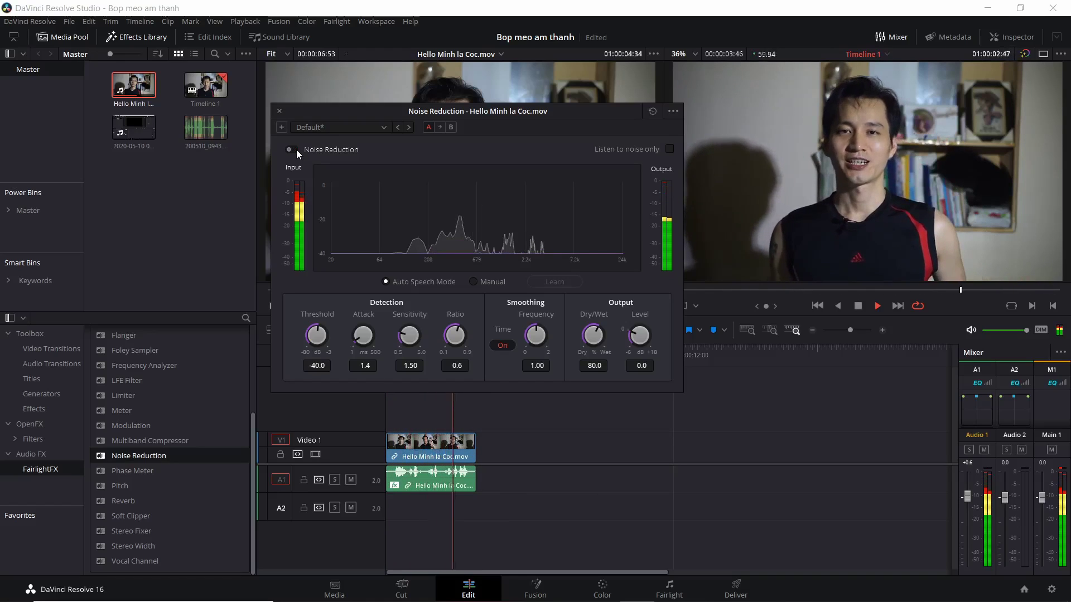
click(857, 306)
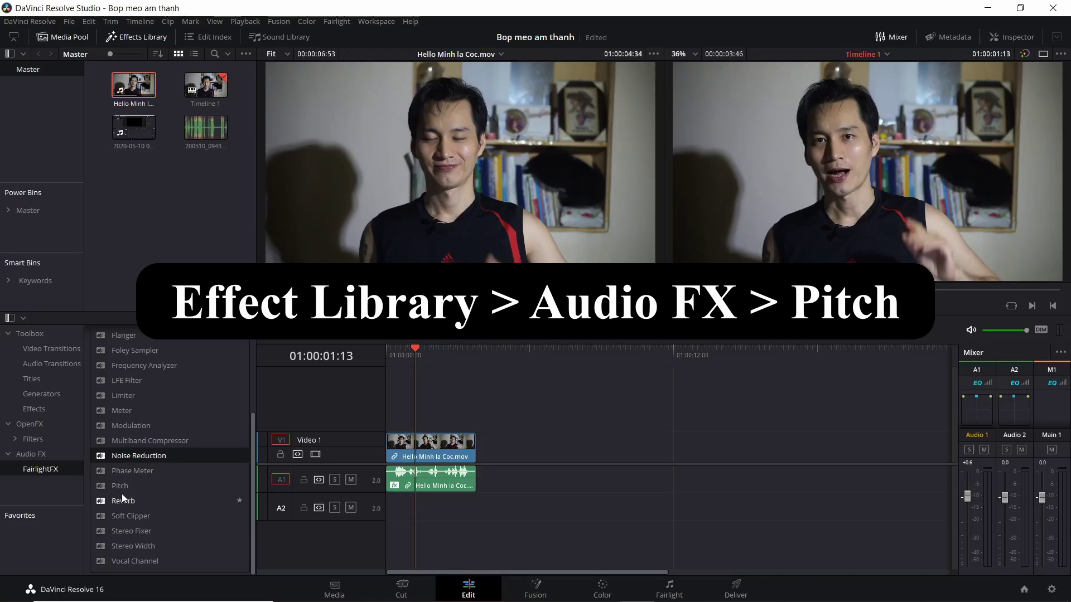
click(122, 486)
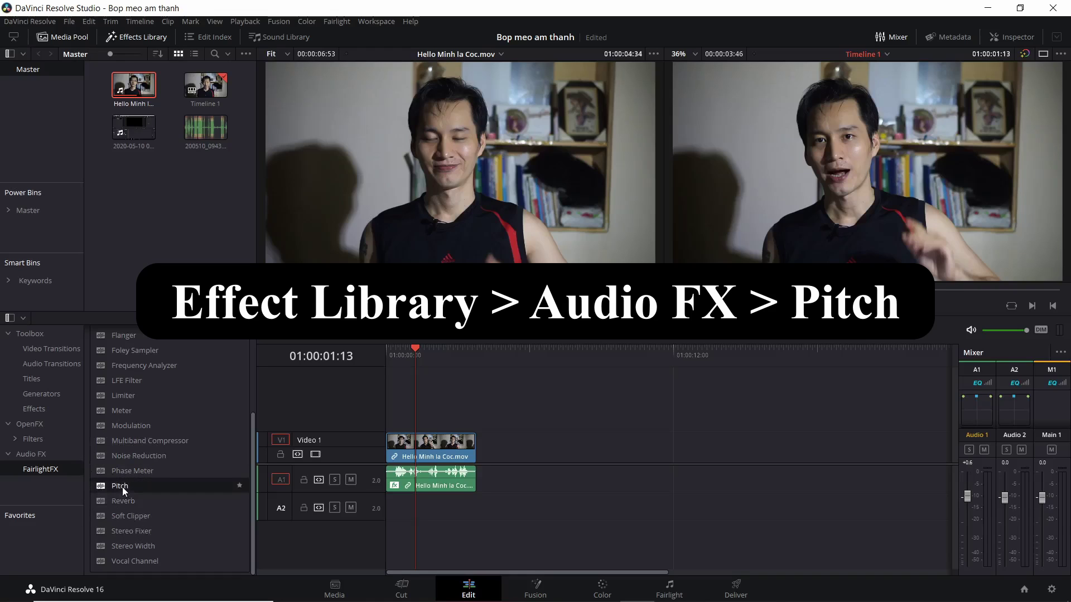
Add the Pitch effect to the clip's audio and close its settings window
drag(122, 487, 438, 476)
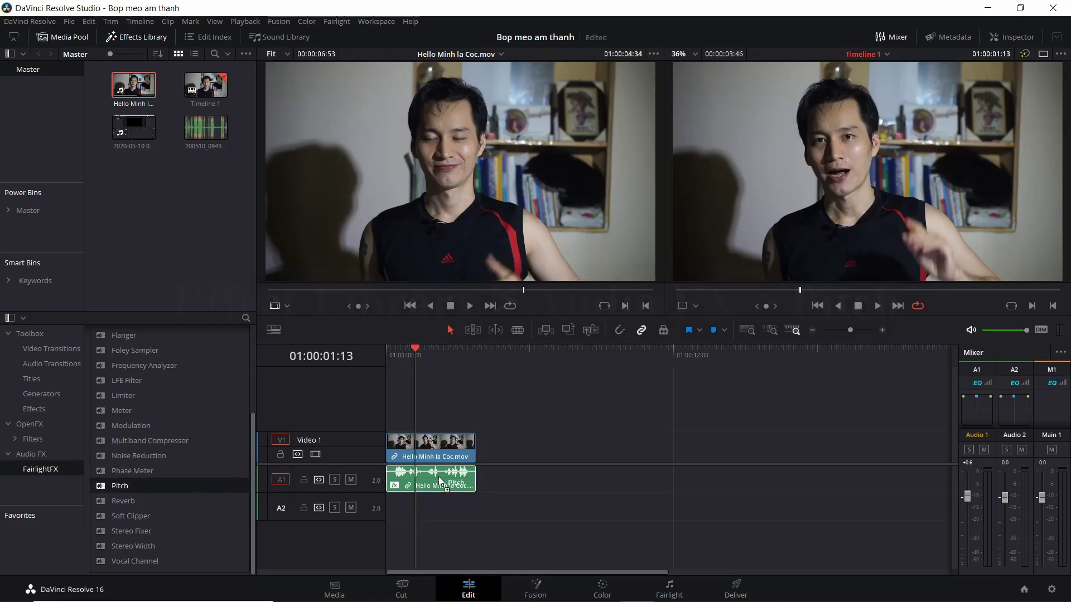
drag(494, 235, 693, 281)
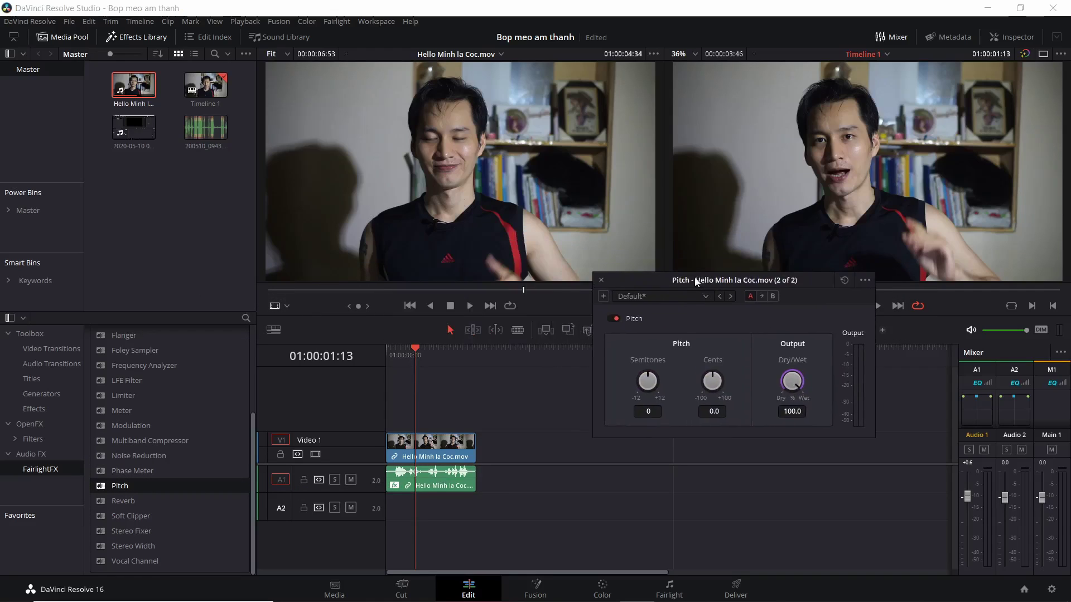
click(601, 280)
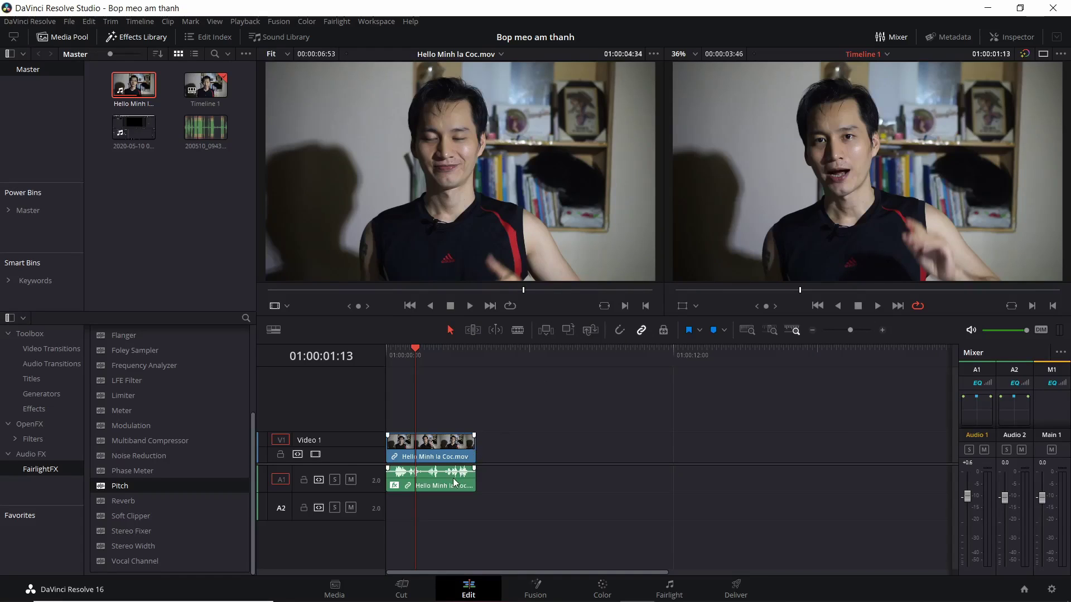
Select the clip and scroll the Inspector's Audio tab to its Noise Reduction settings
click(434, 483)
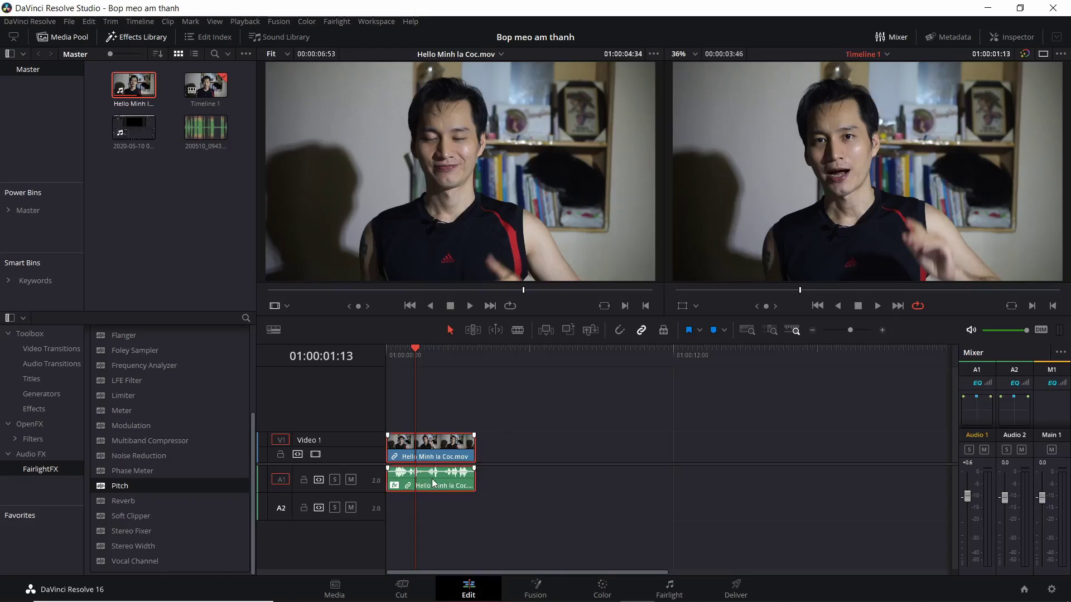
click(1017, 35)
click(974, 74)
scroll(980, 192, down, 3)
scroll(981, 192, down, 5)
scroll(981, 192, down, 2)
scroll(981, 192, up, 2)
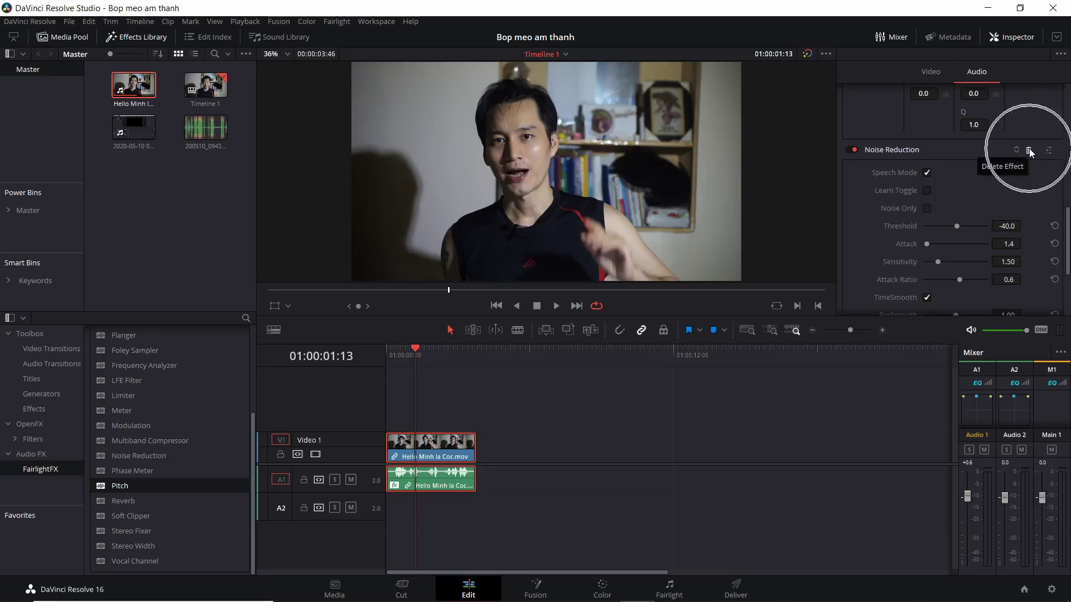
Check the Noise Reduction custom window, close it, and scroll the Inspector down to Pitch
click(1049, 150)
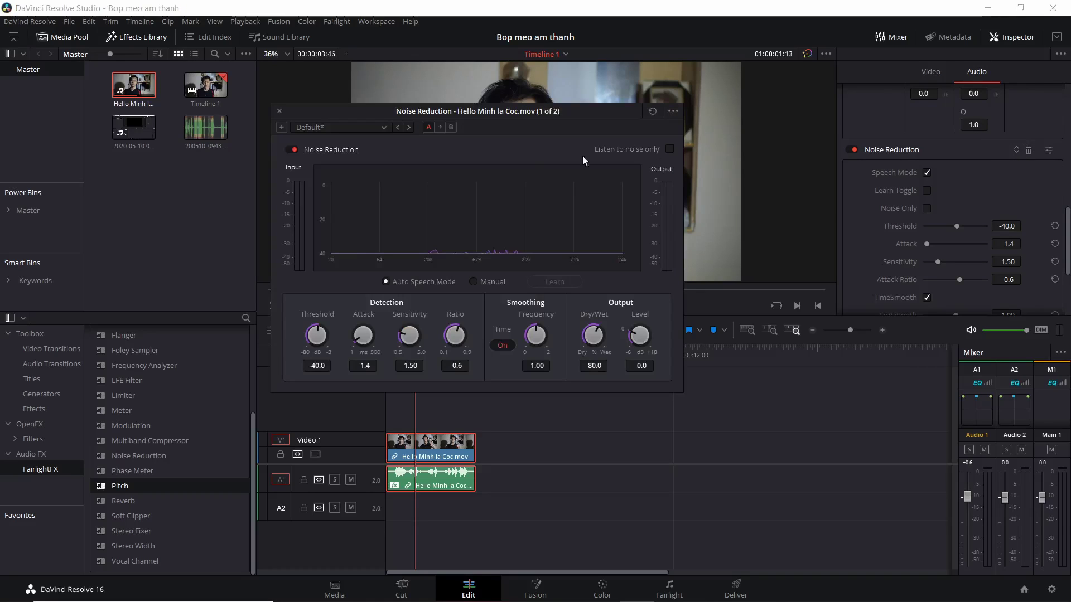
click(279, 112)
scroll(966, 217, down, 1)
scroll(918, 245, down, 3)
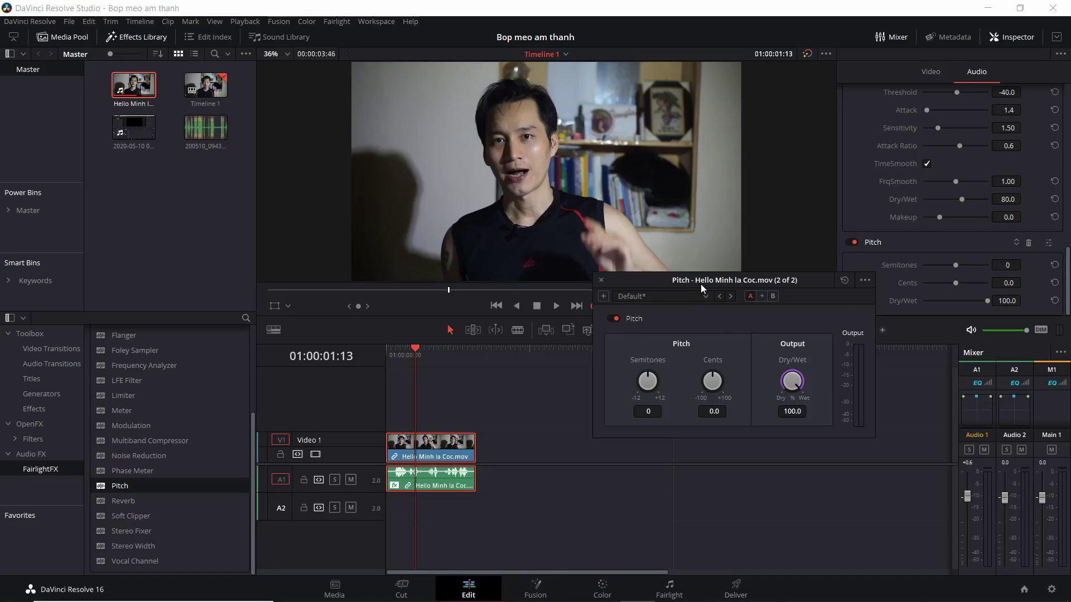
Reposition the Pitch window and play the clip from the timeline start
drag(702, 287, 741, 241)
drag(415, 349, 378, 342)
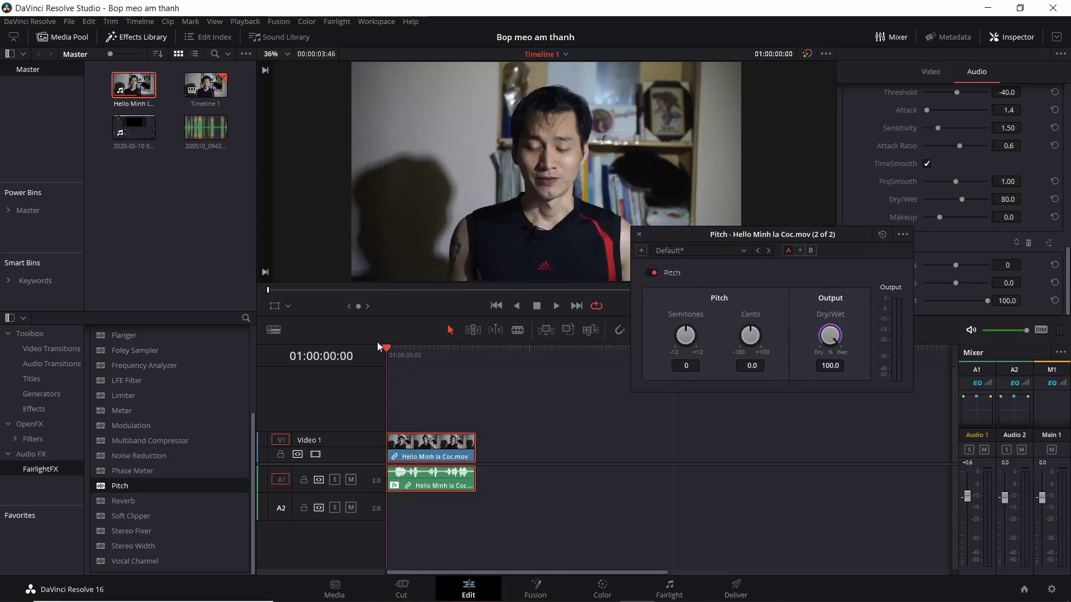
key(space)
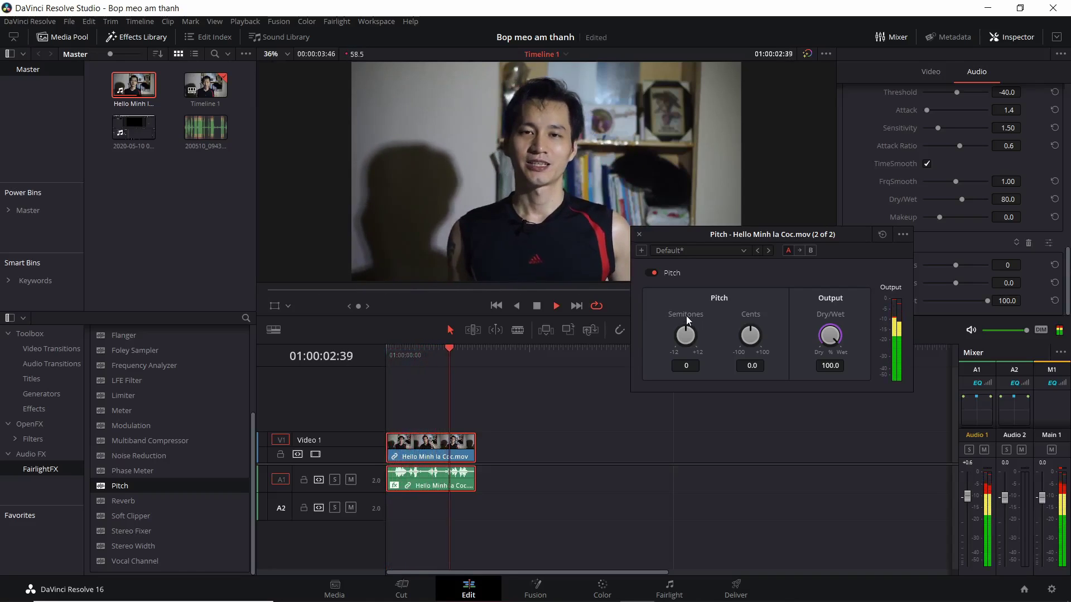
key(space)
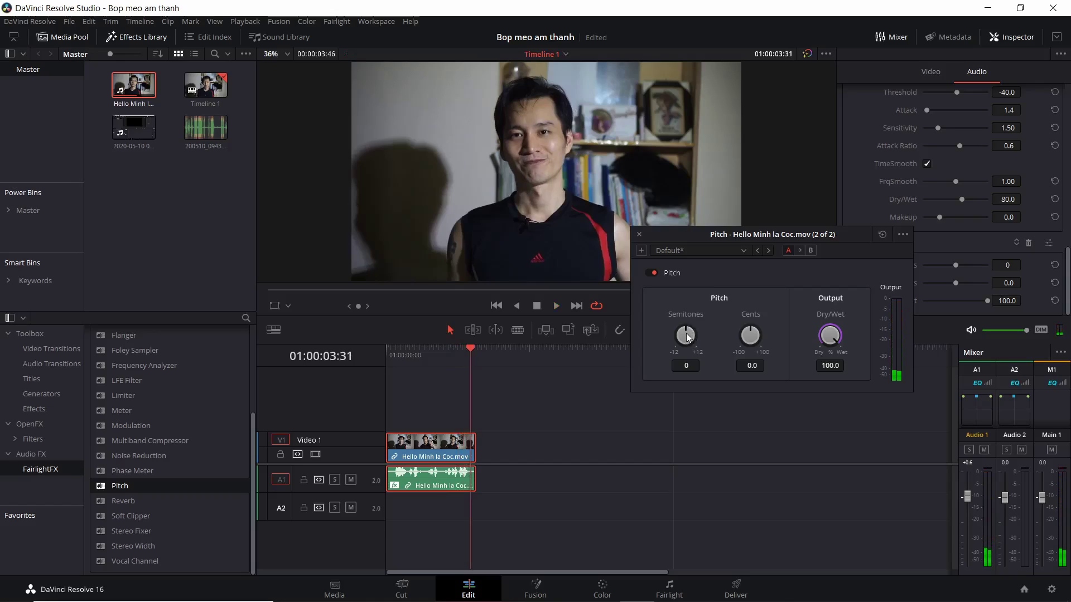
Lower the Semitones knob to -10 while previewing, and save the project
scroll(686, 336, down, 2)
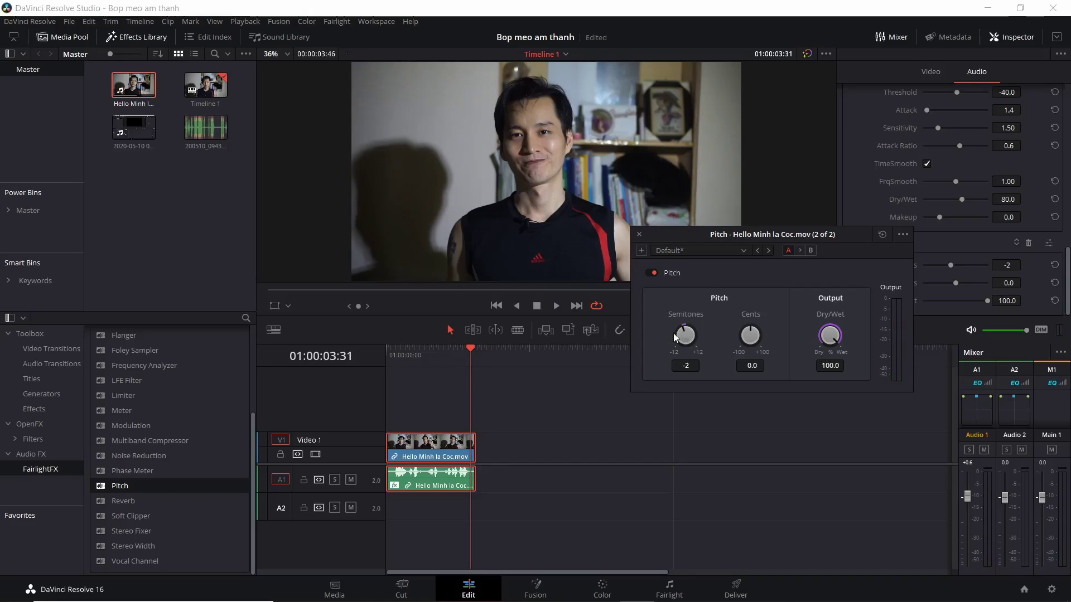
drag(686, 337, 664, 335)
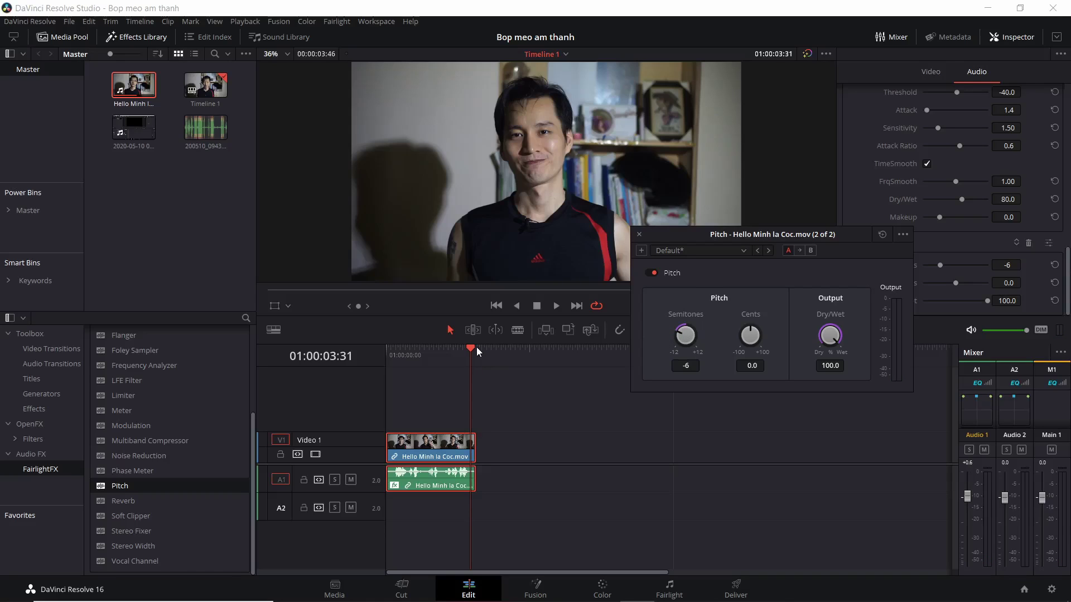
key(space)
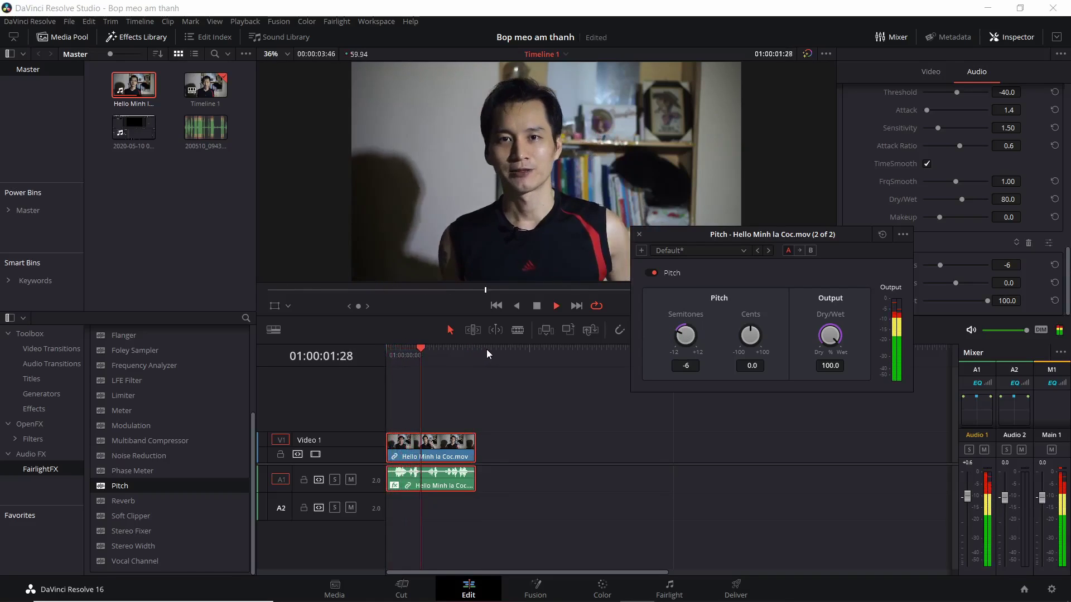
key(space)
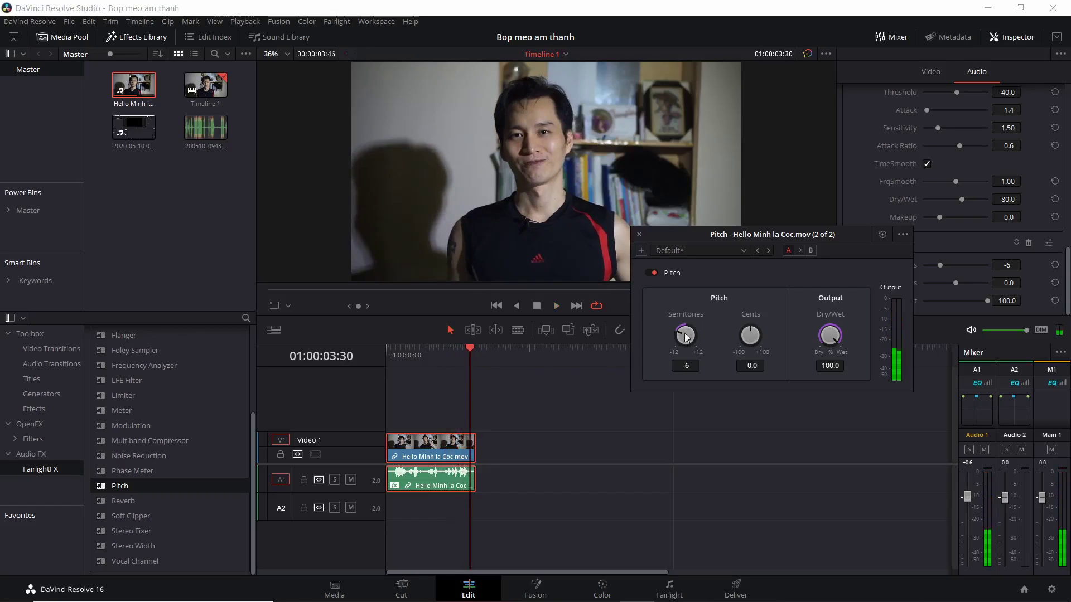
drag(686, 336, 671, 339)
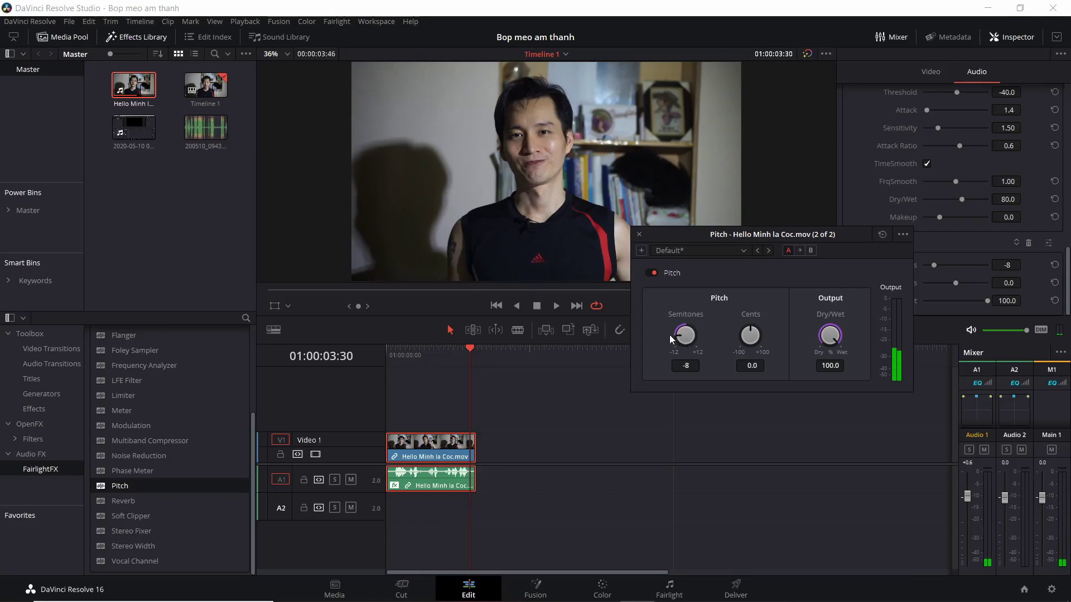
key(space)
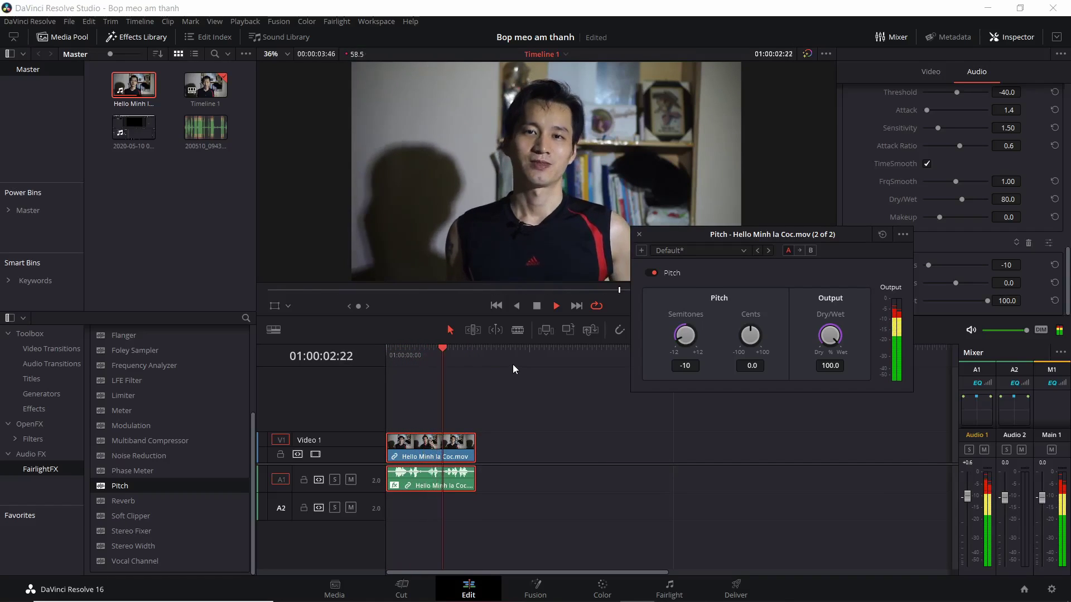
key(space)
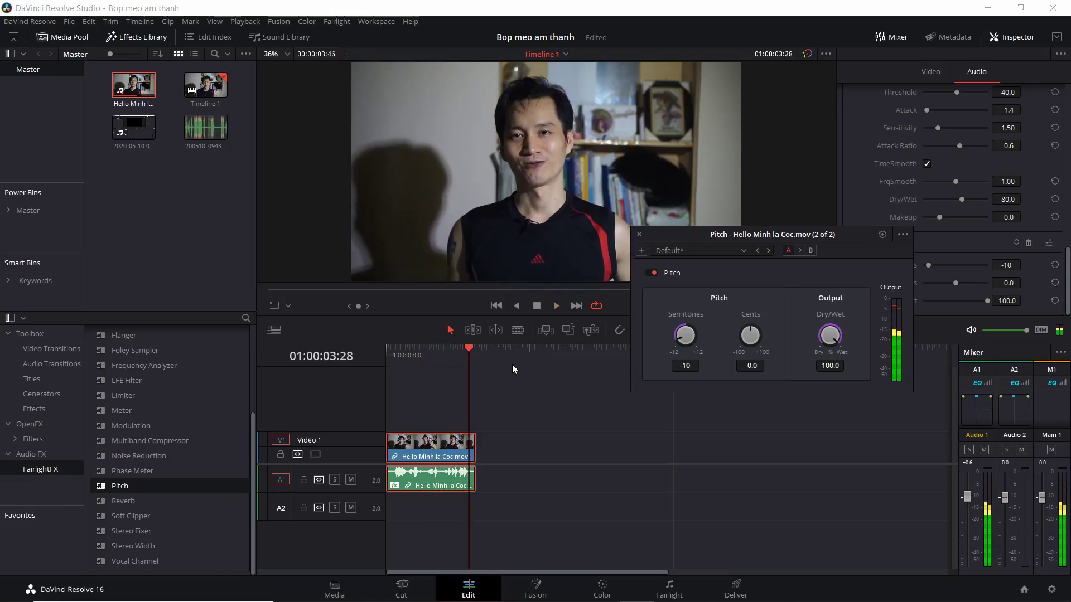
key(ctrl+s)
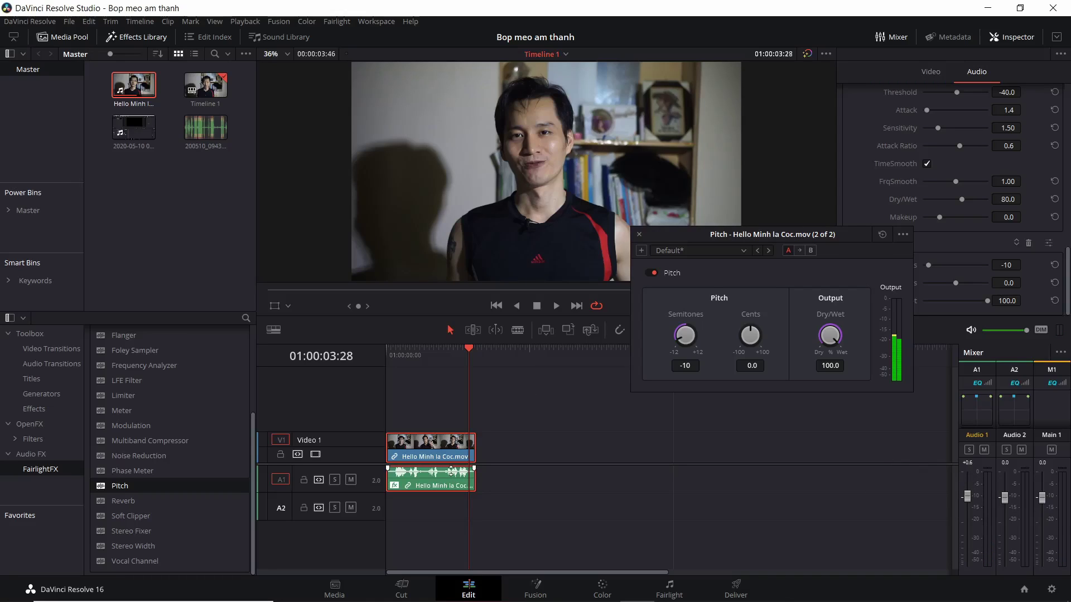
click(447, 475)
Raise the A1 clip's volume to about 10 dB, preview it, and save the project
drag(428, 472, 428, 466)
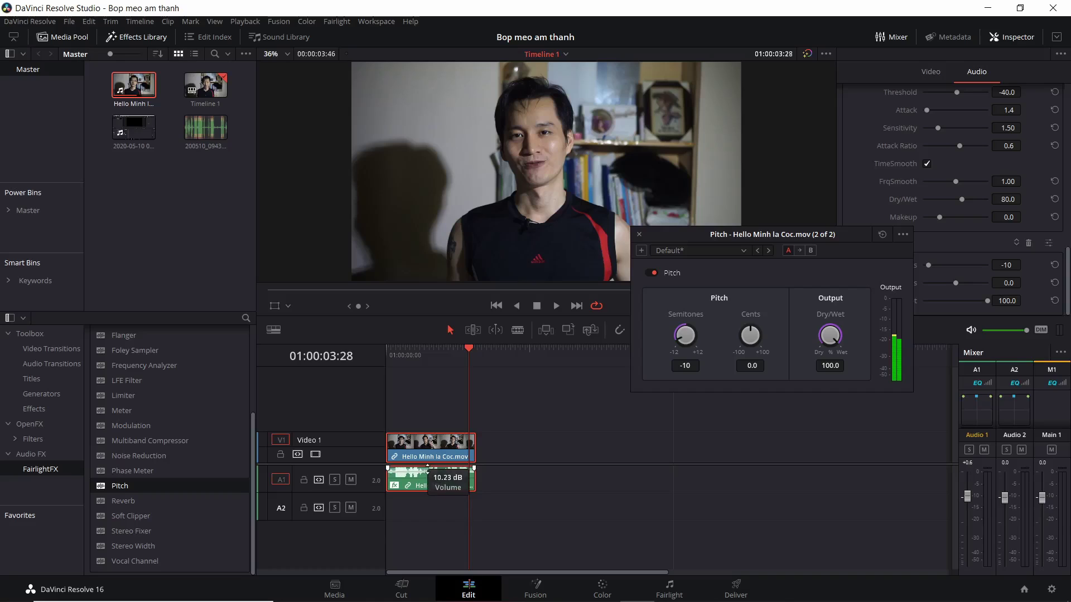
key(space)
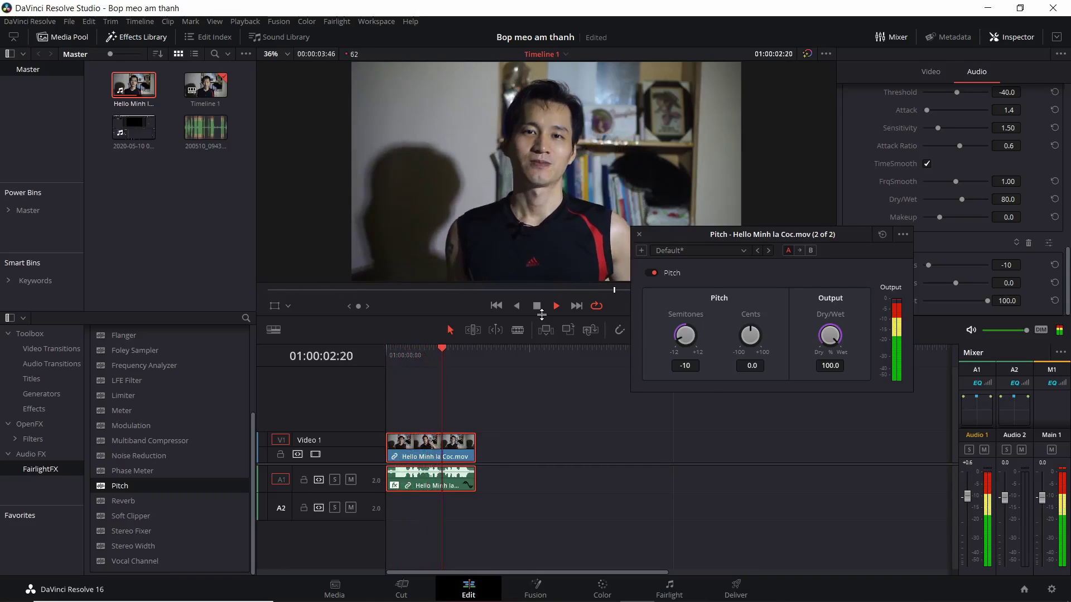
key(space)
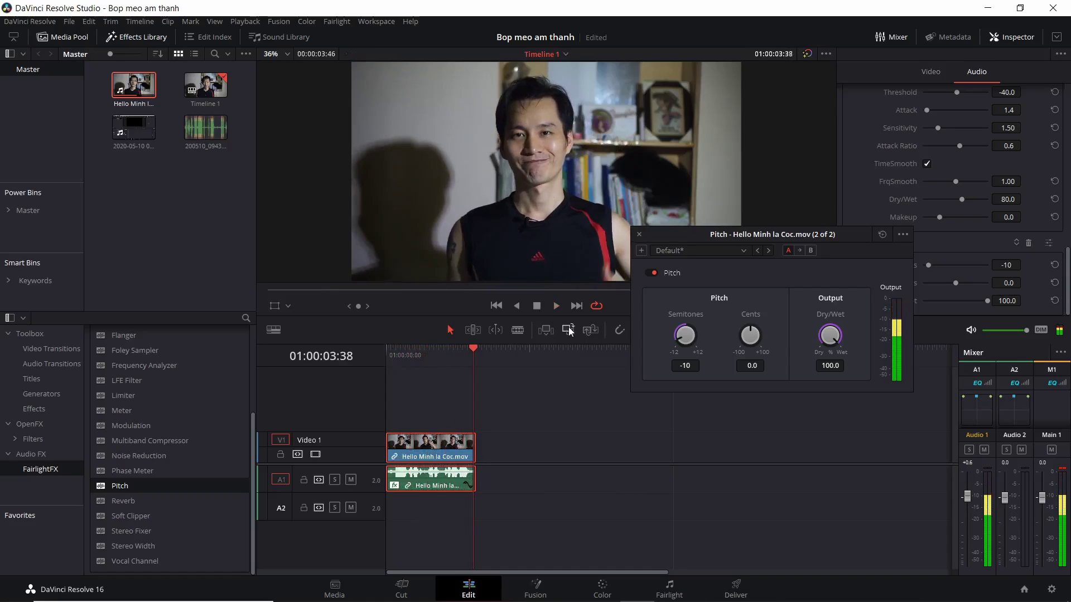
key(ctrl+s)
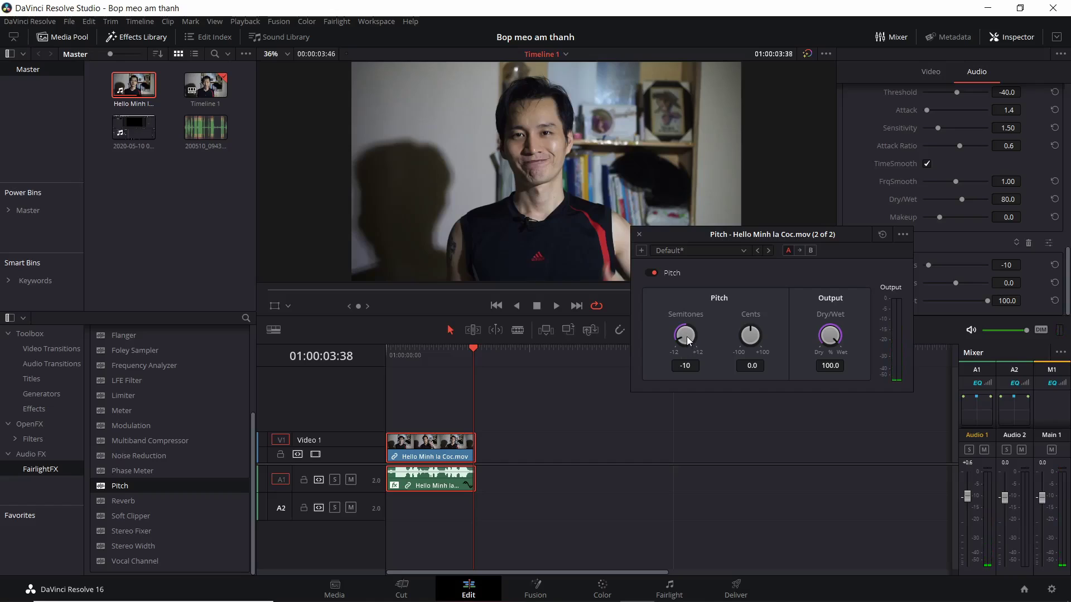
drag(682, 338, 797, 356)
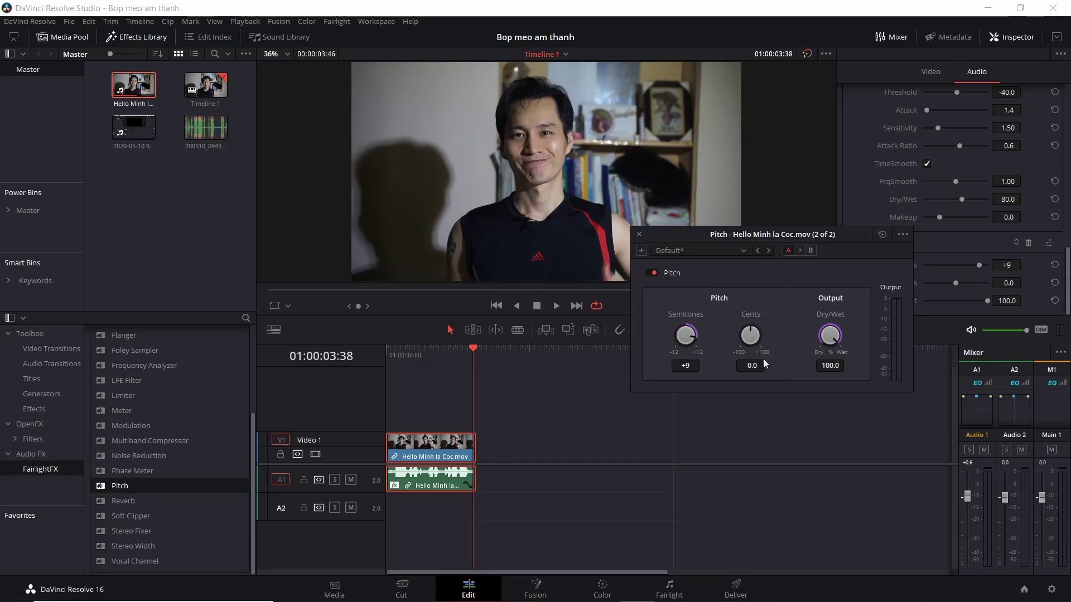
Preview the +9 semitone voice and save the project
key(space)
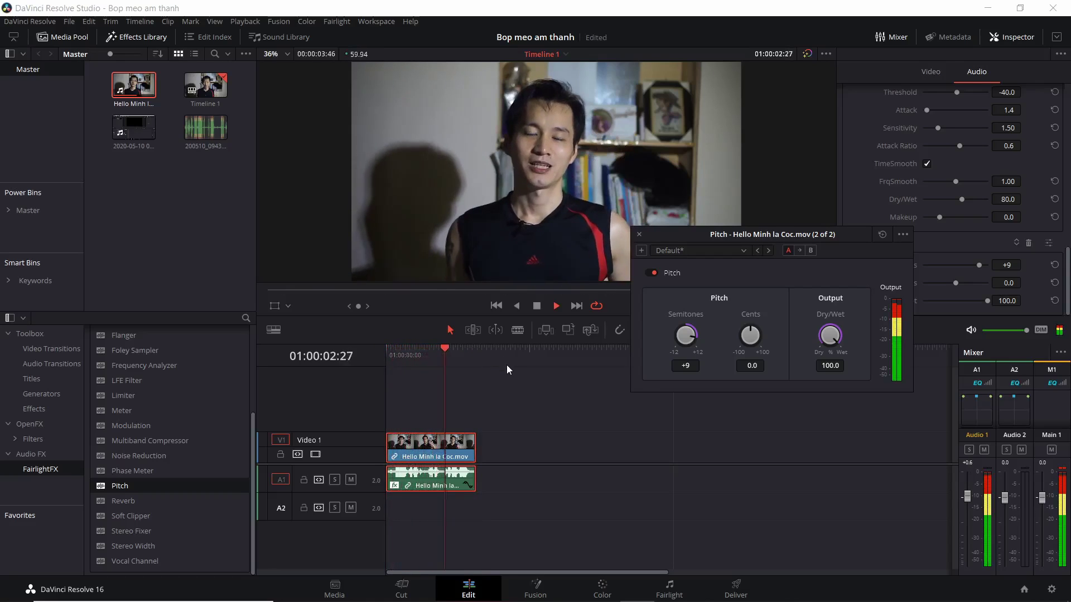
key(space)
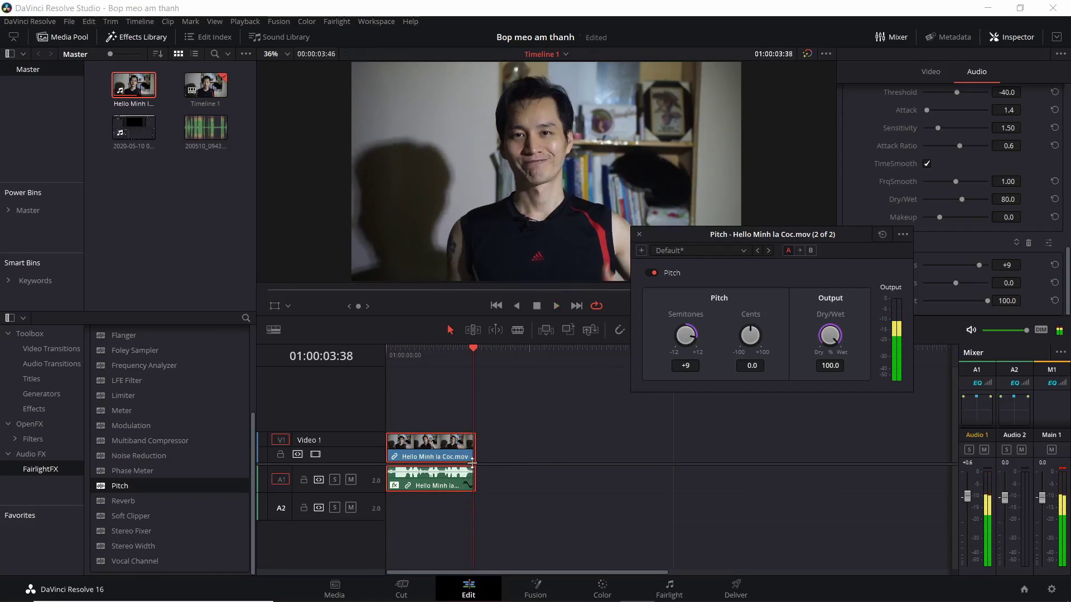
key(ctrl+s)
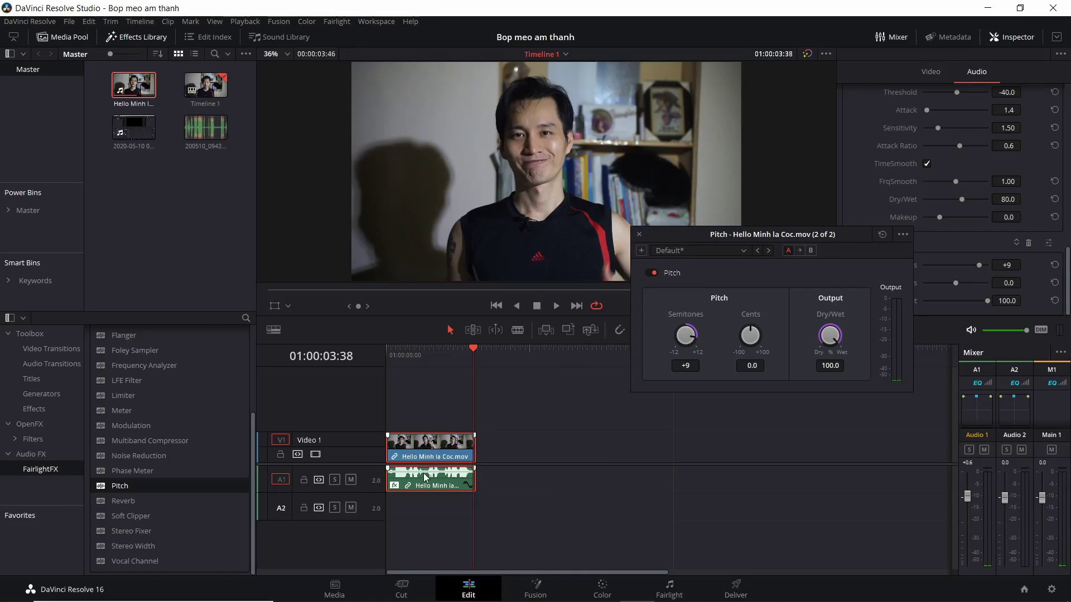
Lower the clip's volume to about -3.4 dB, raise the Audio 1 mixer level, and play
drag(423, 466, 424, 477)
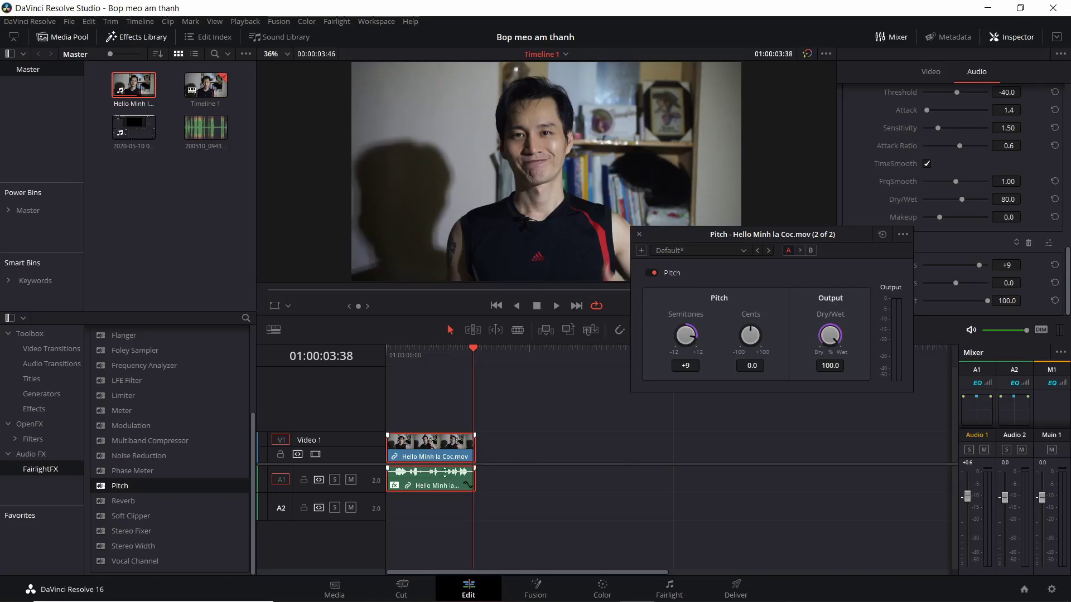
click(443, 471)
click(968, 500)
key(space)
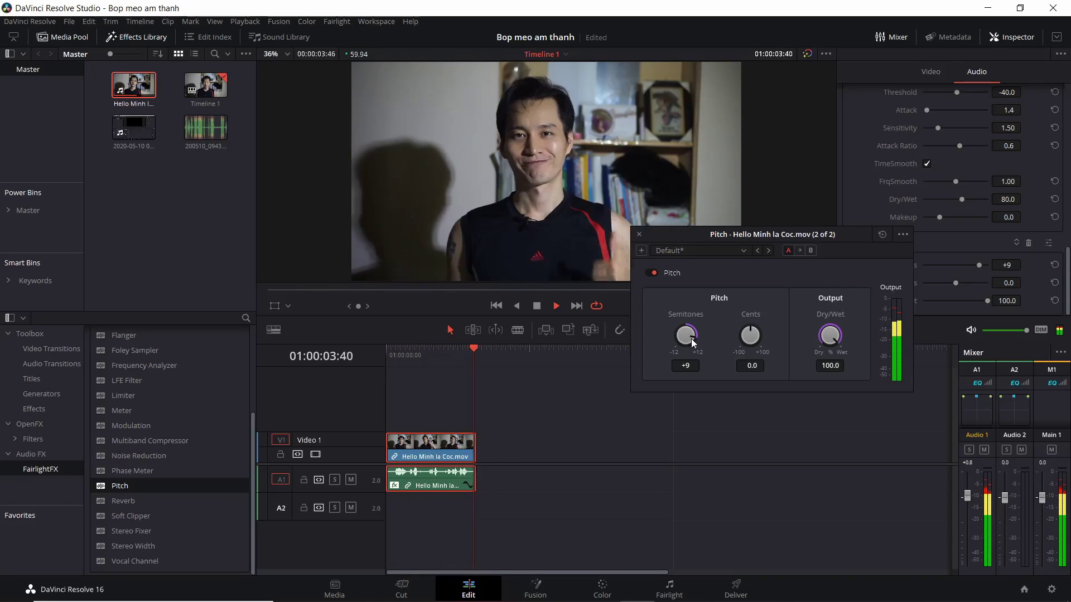
Try pitch shifts of +2 and -7 semitones during playback, then reset Semitones to 0
mouse_move(690, 342)
mouse_down()
mouse_move(648, 333)
mouse_move(667, 332)
mouse_up()
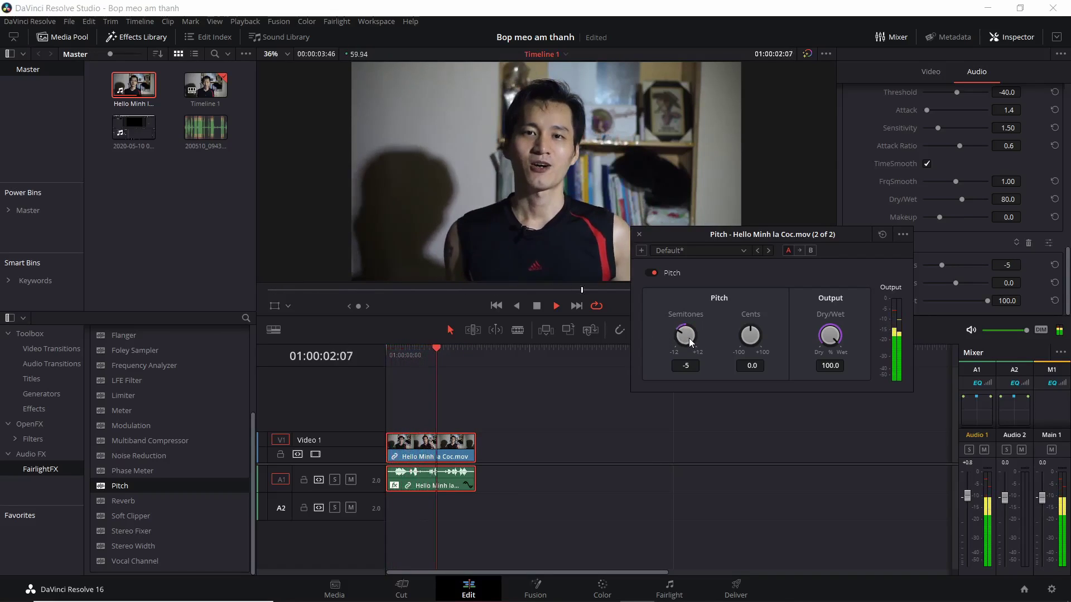
drag(690, 342, 696, 337)
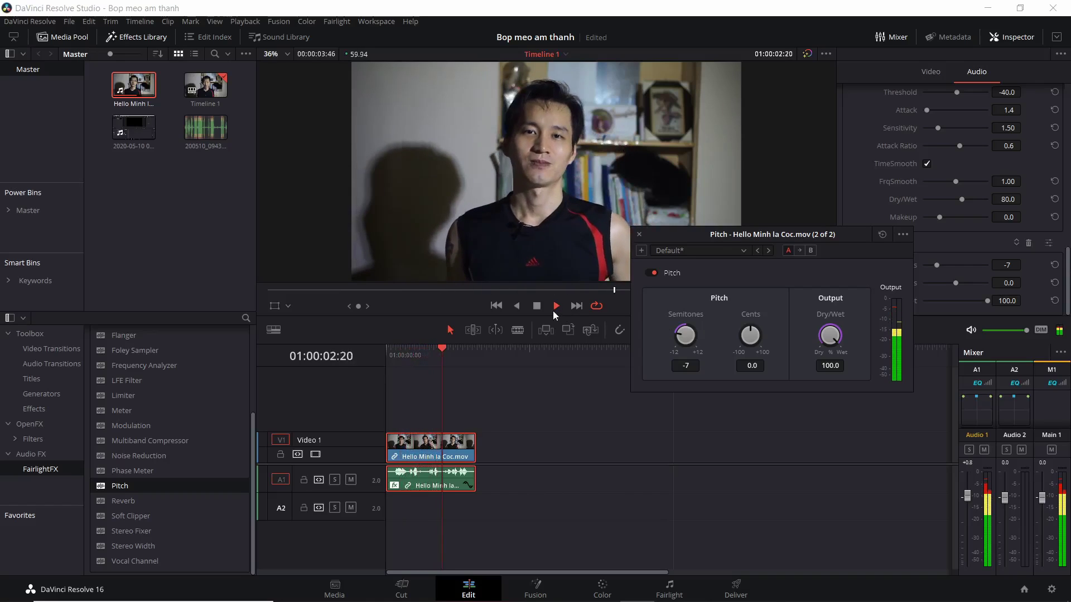
click(539, 306)
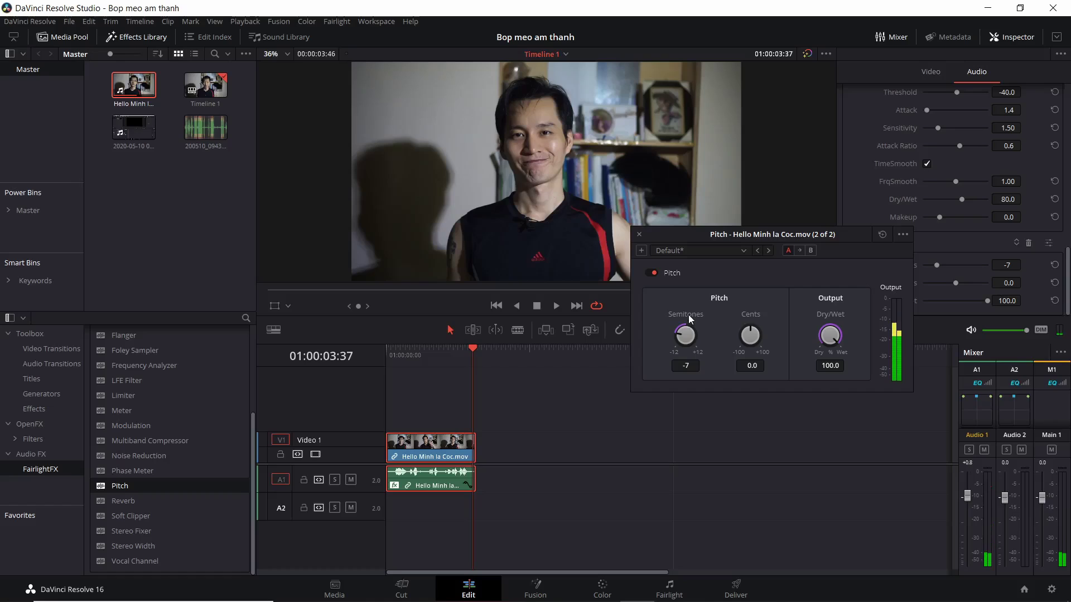
double_click(685, 334)
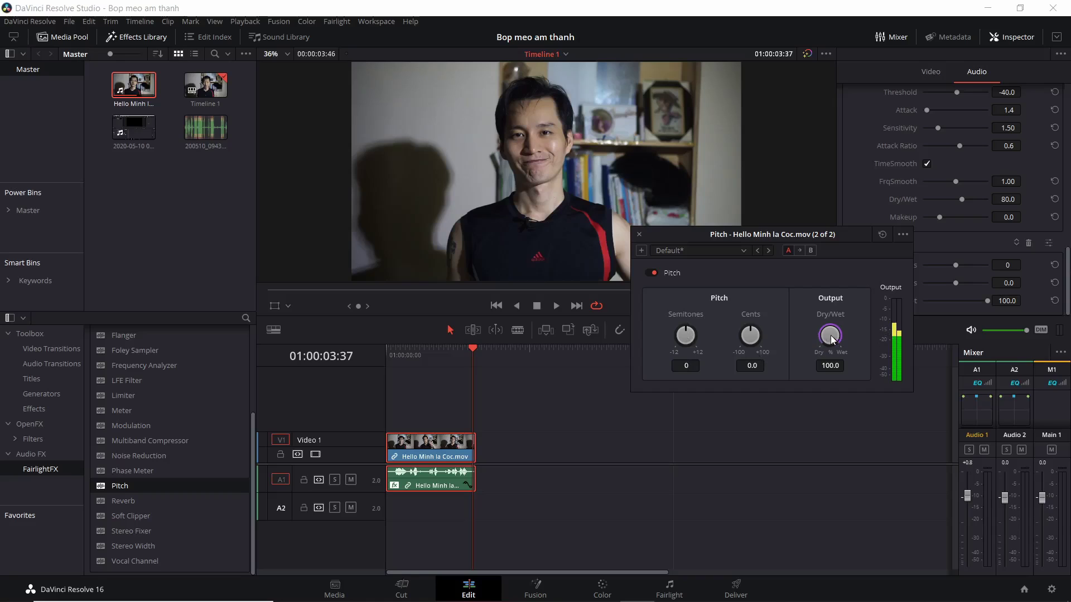
Close the Pitch window, Alt-drag two duplicates of the clip along the timeline, and save
click(639, 235)
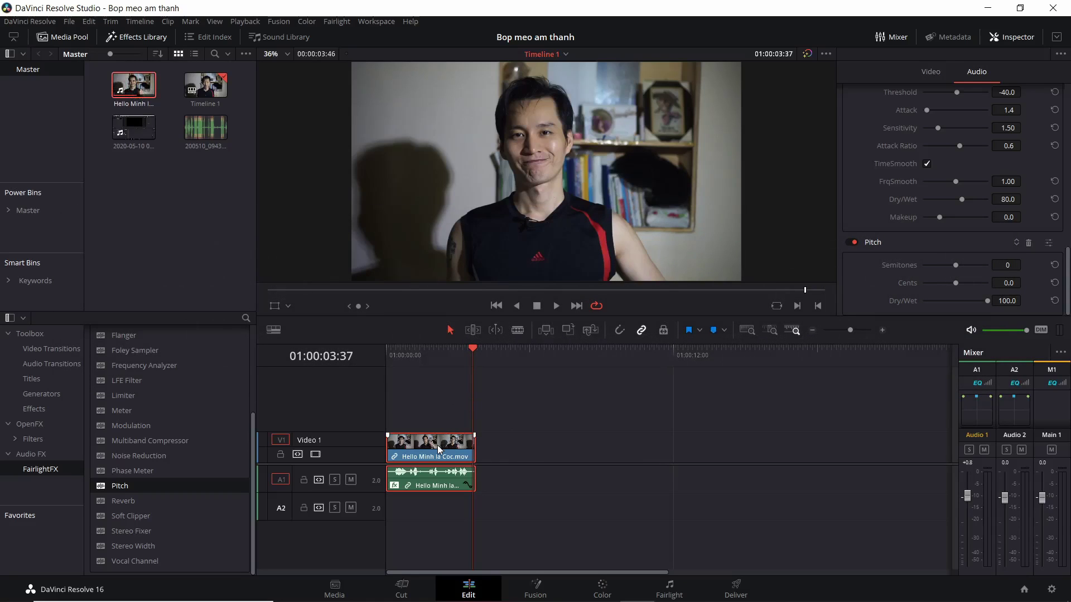
alt+drag(437, 445, 553, 445)
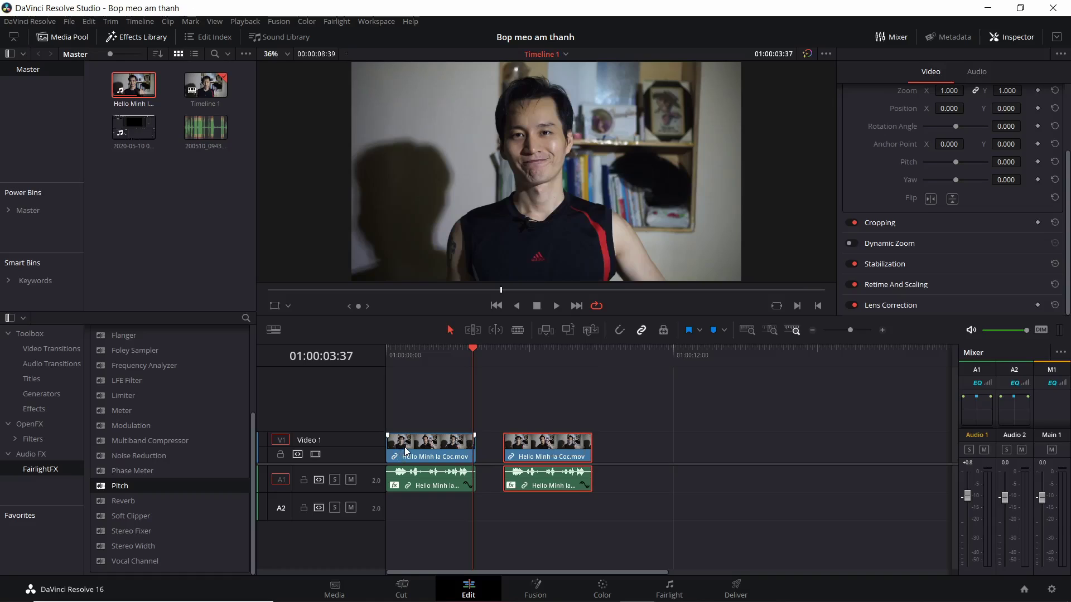
alt+drag(405, 451, 647, 453)
click(557, 443)
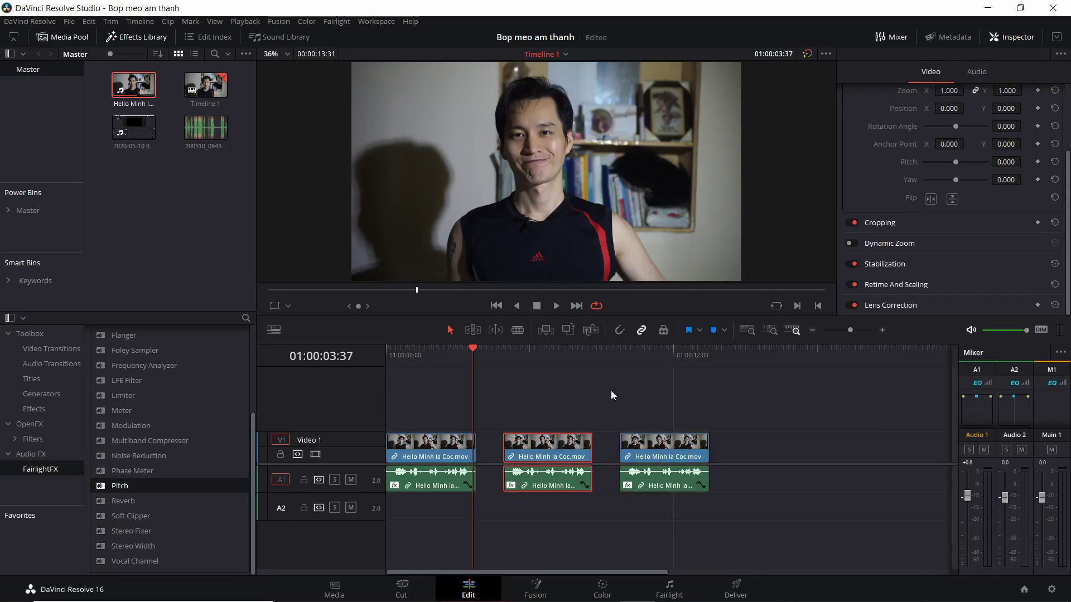
key(ctrl+s)
click(969, 69)
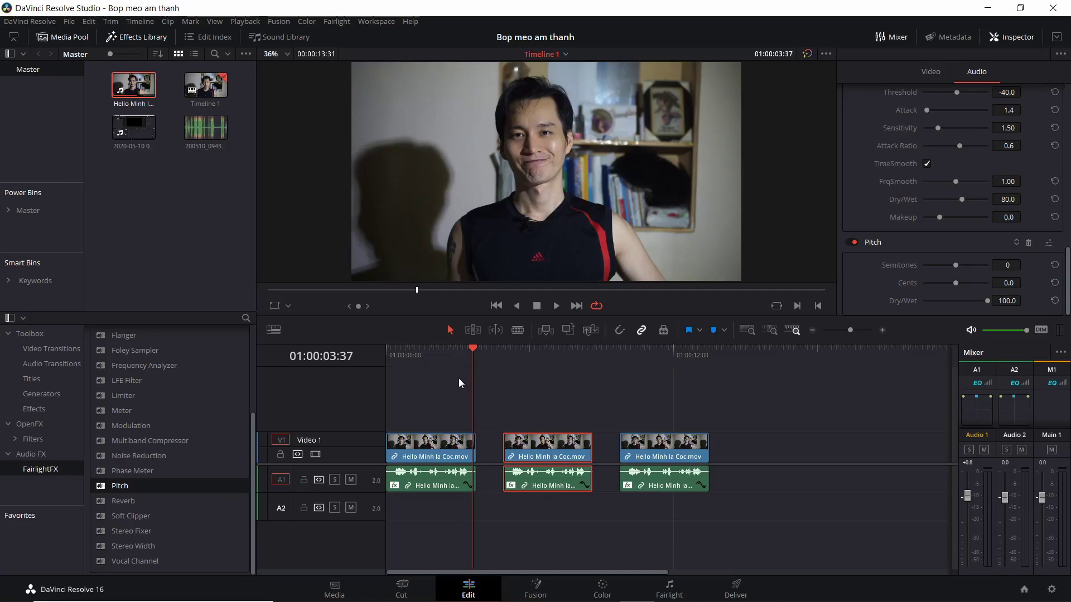
At 01:00:02:19, apply Noise Reduction from Audio FX to the middle A1 clip
click(442, 352)
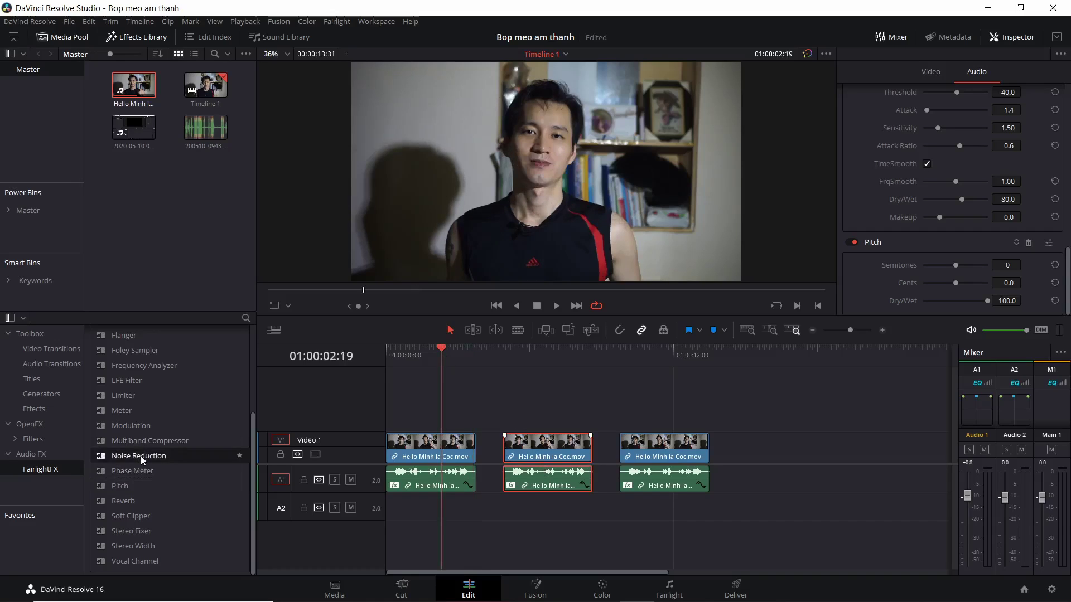
drag(138, 456, 542, 488)
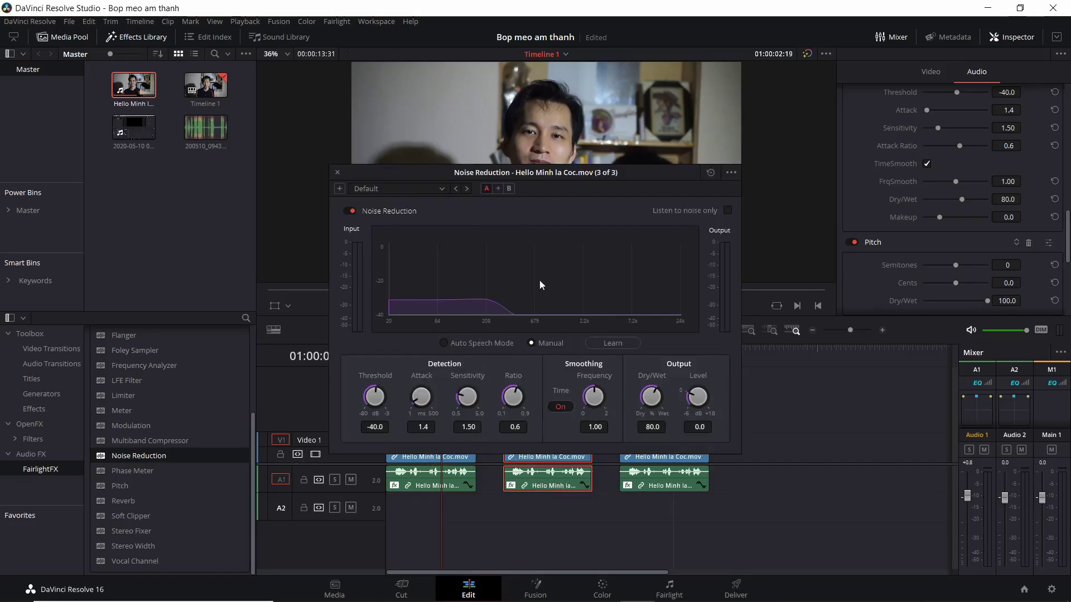
click(337, 172)
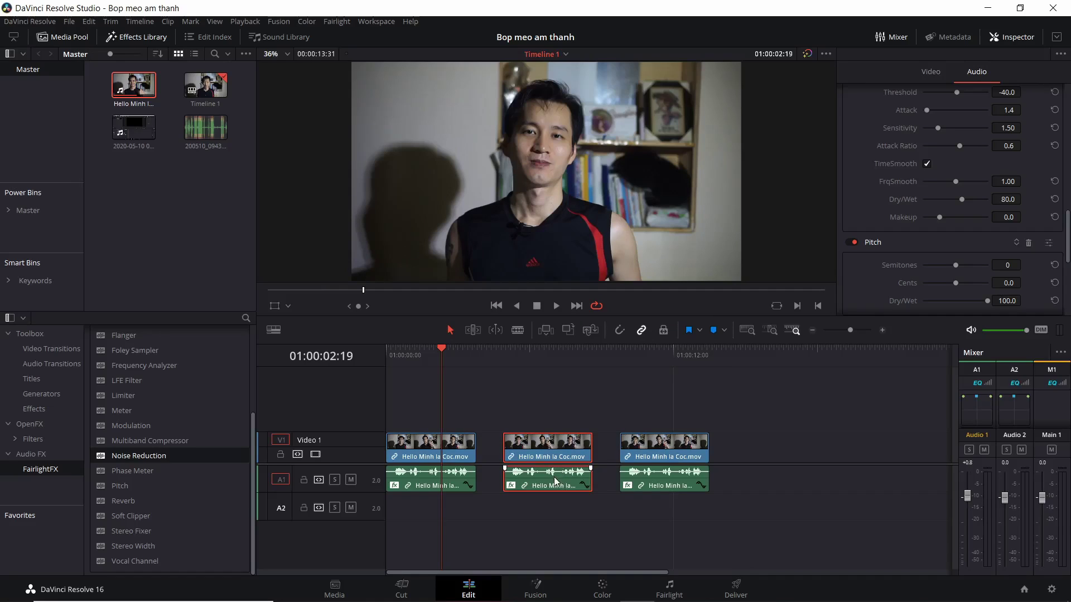
On the Fairlight page, add the Noise Reduction plugin to Audio 1's effects slot
click(672, 590)
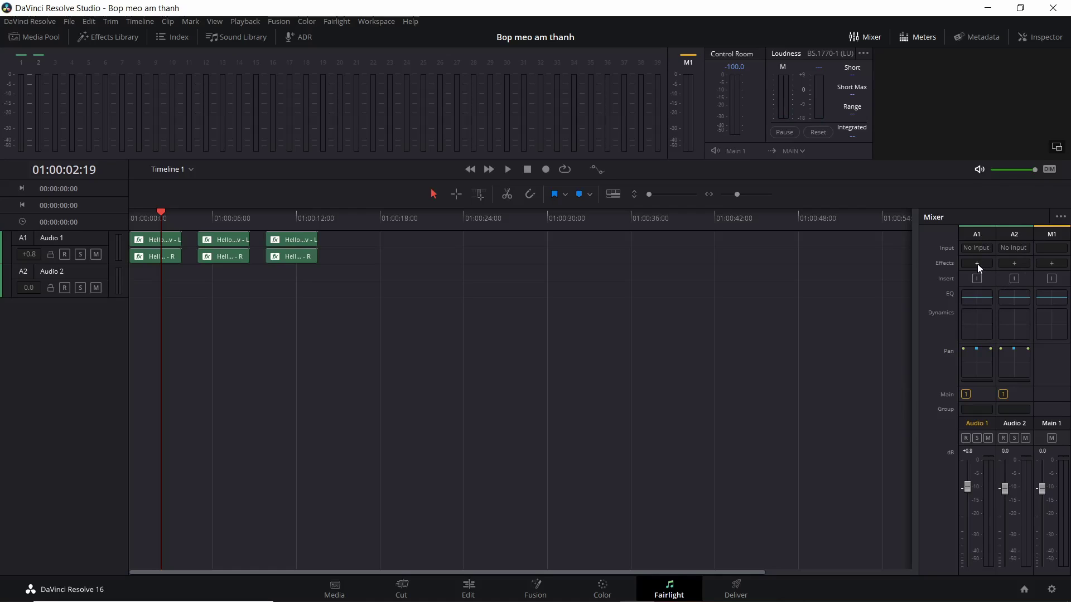
click(978, 264)
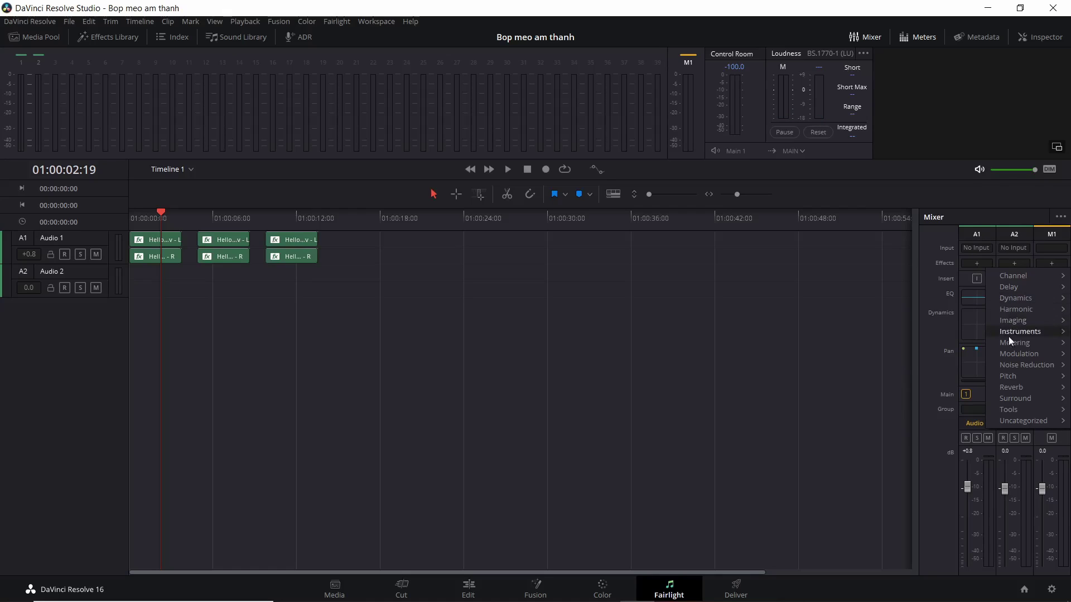
mouse_move(1016, 364)
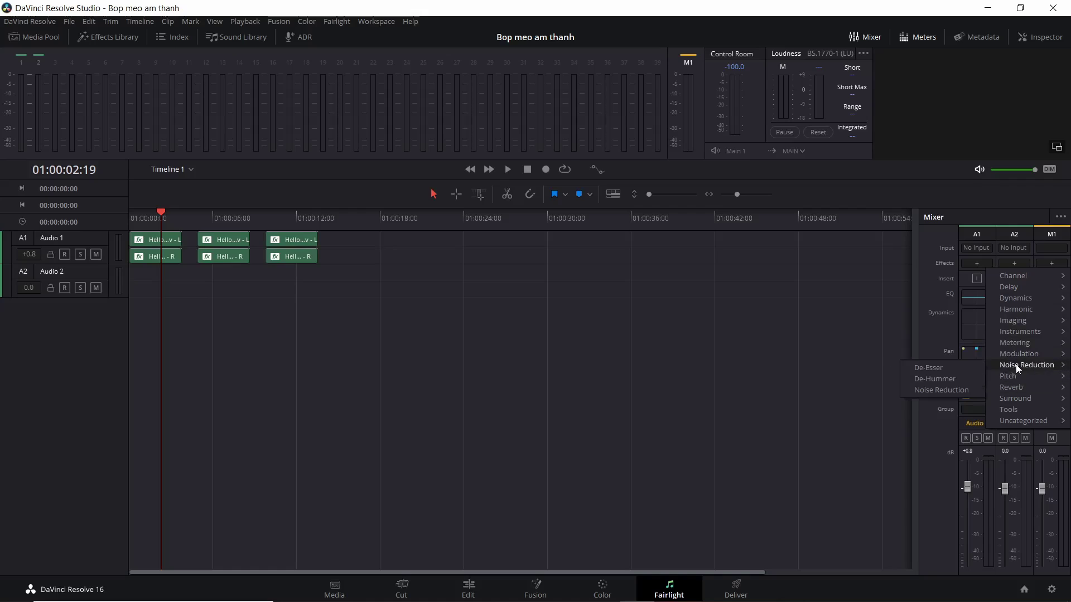
click(939, 390)
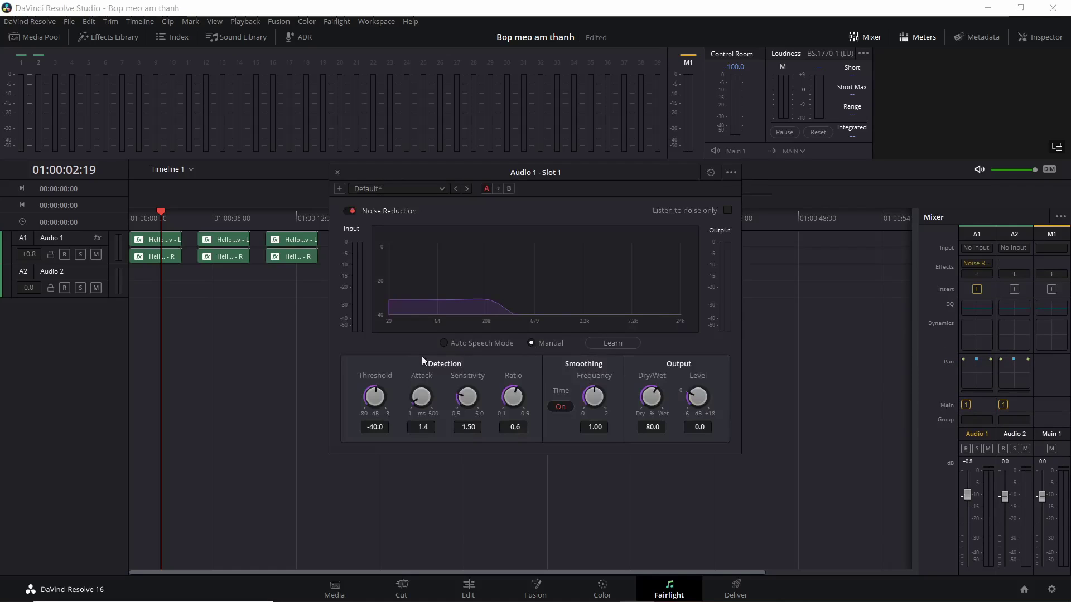
click(337, 171)
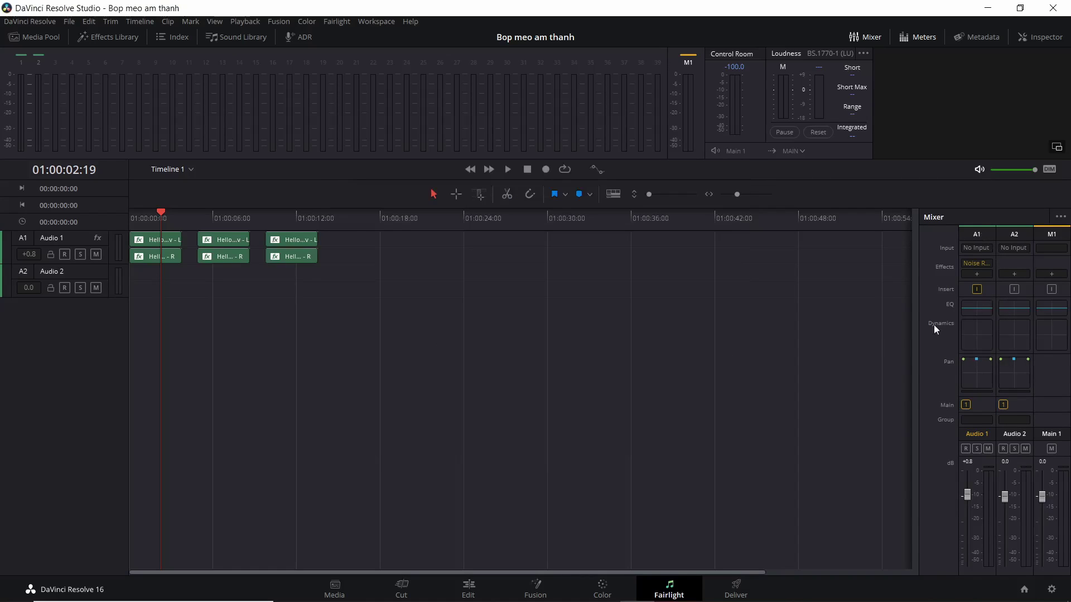
Delete the Noise Reduction plugin from Audio 1's effects slot and save with Ctrl+S
click(987, 265)
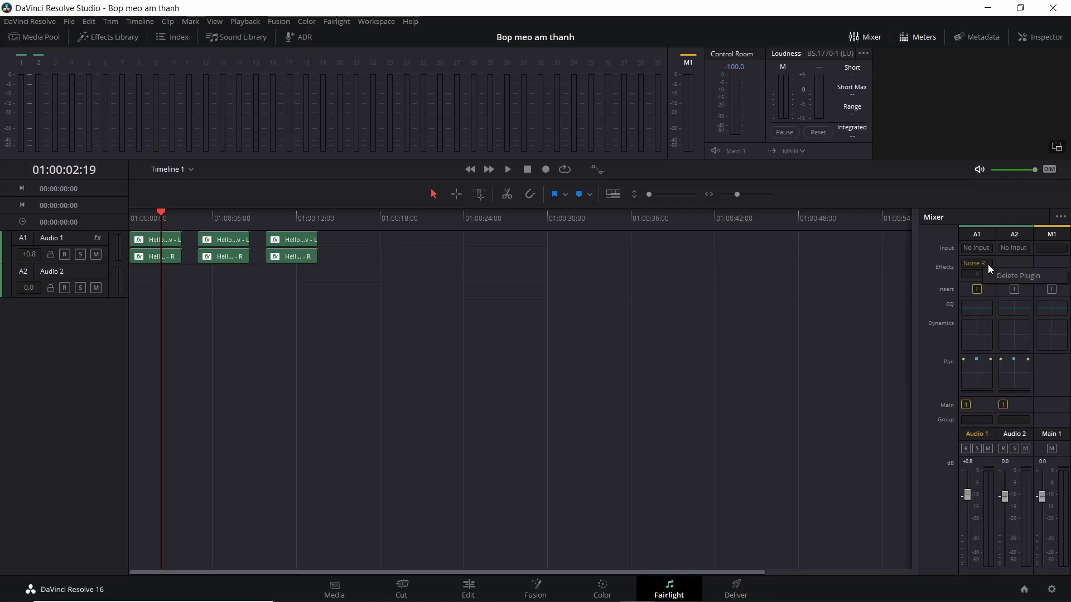
click(976, 261)
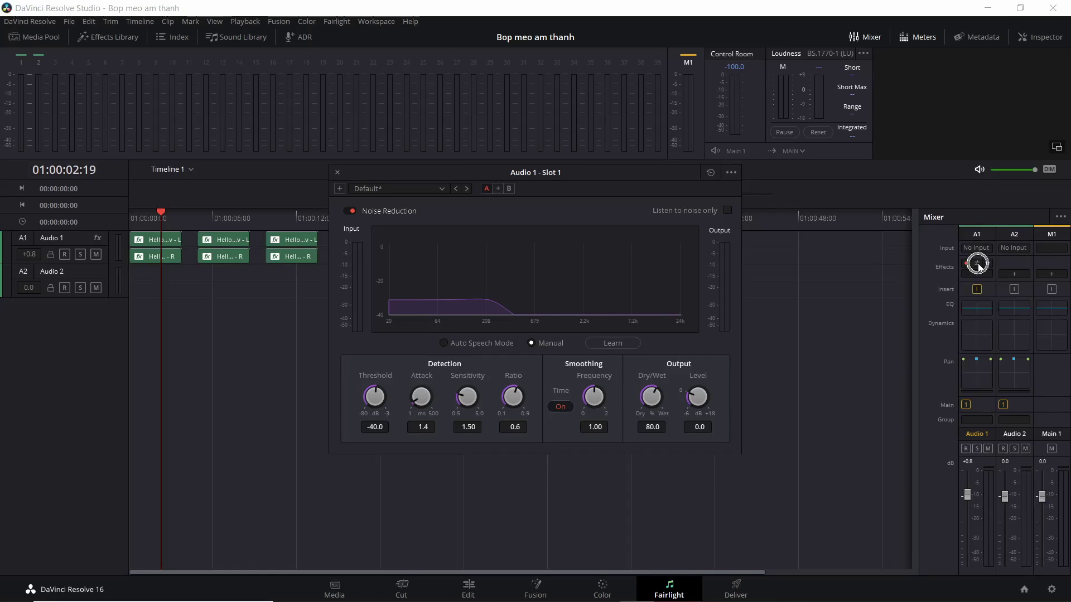
click(986, 264)
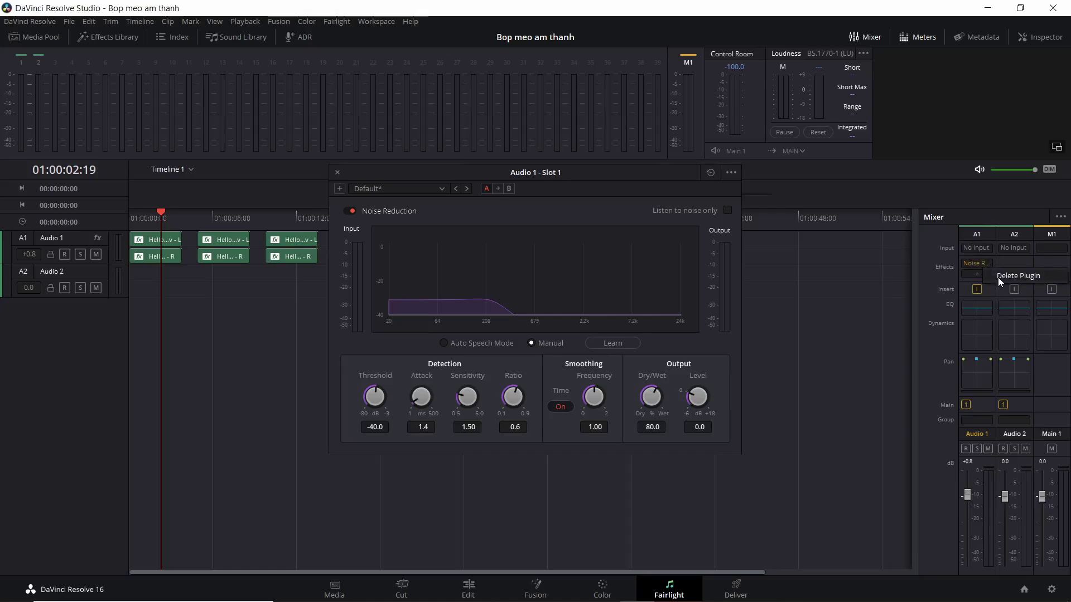
click(998, 277)
key(ctrl+s)
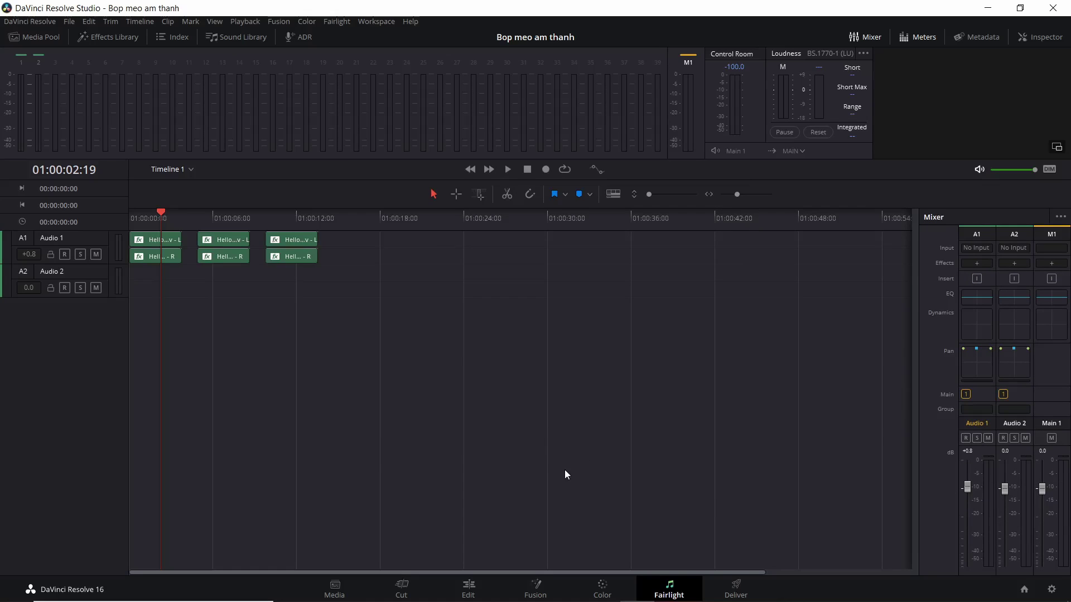